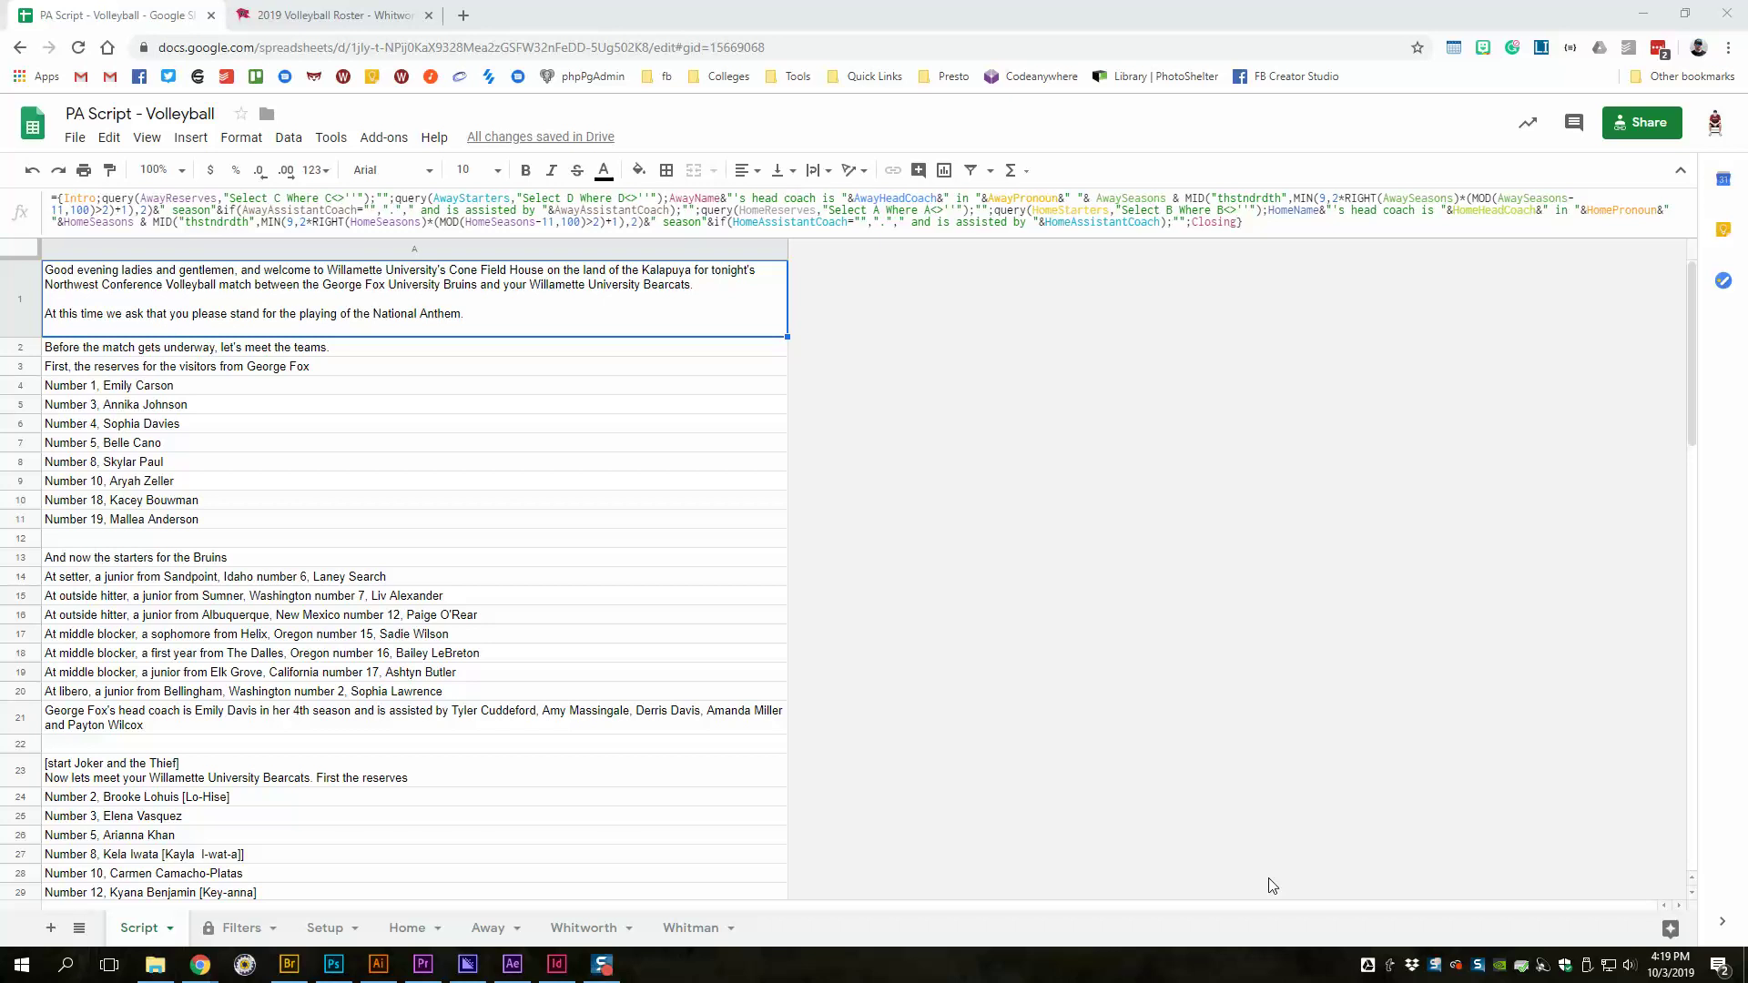
# - Compare the empty Whitworth sheet with the Whitman roster layout, ending on the Whitworth sheet
pyautogui.click(892, 466)
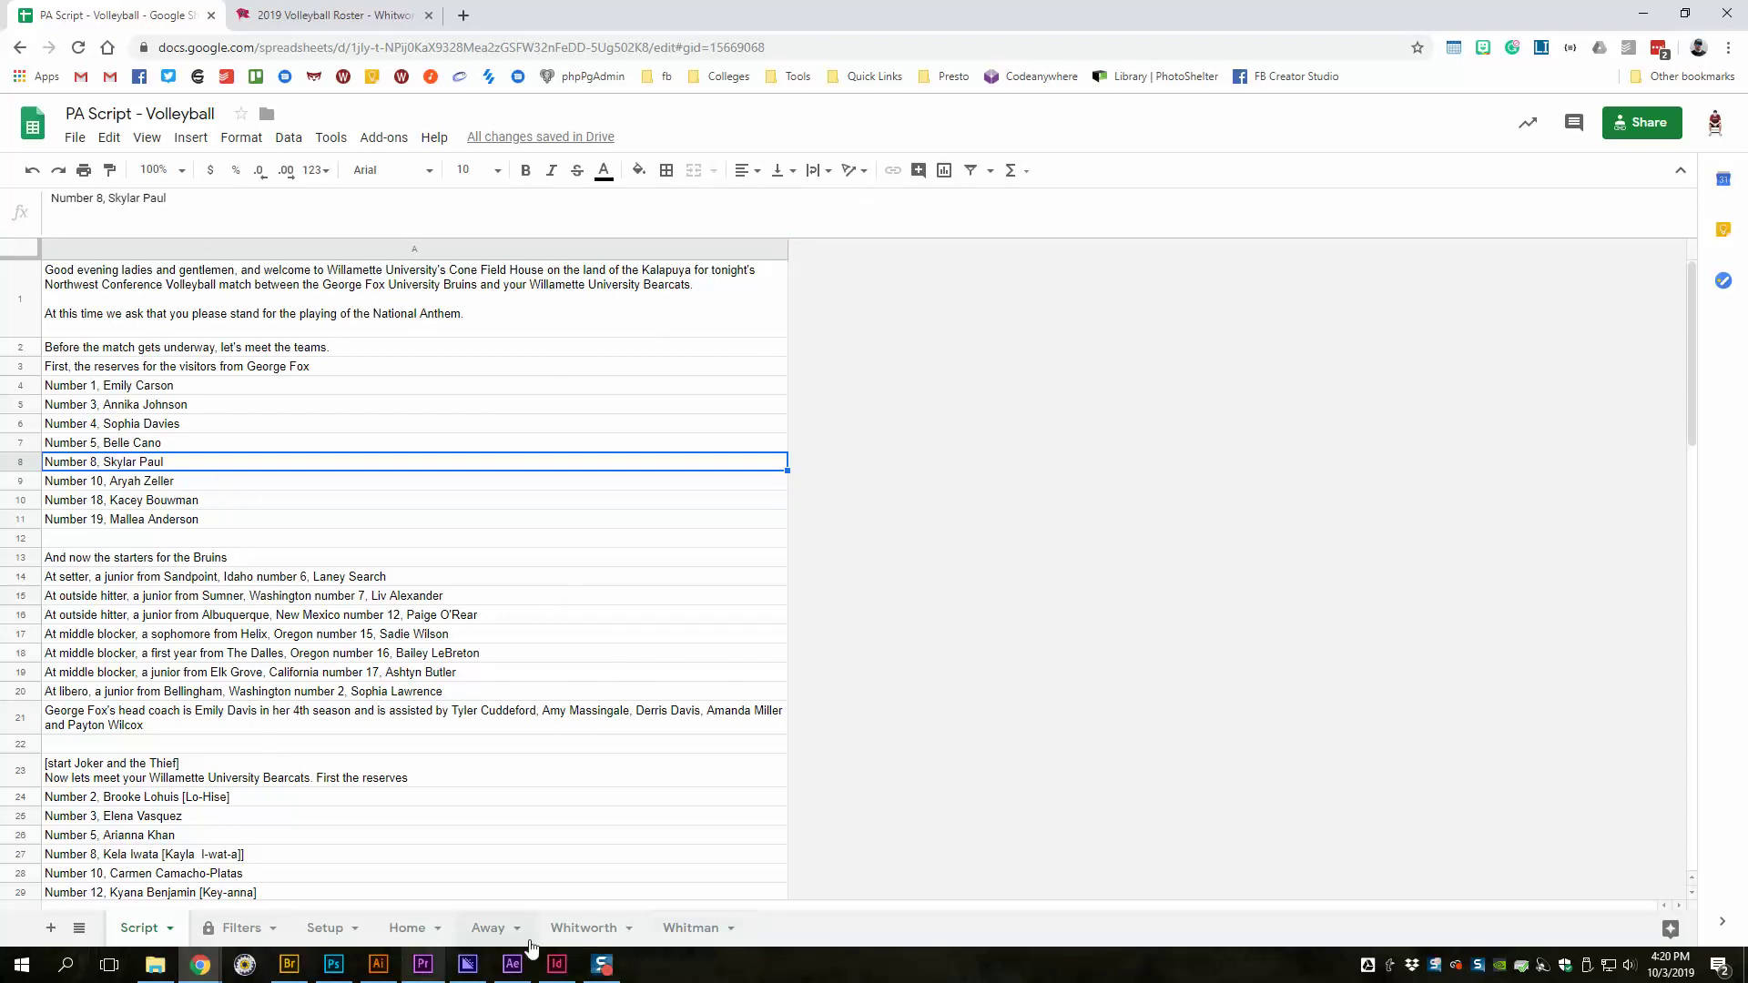
pyautogui.click(603, 930)
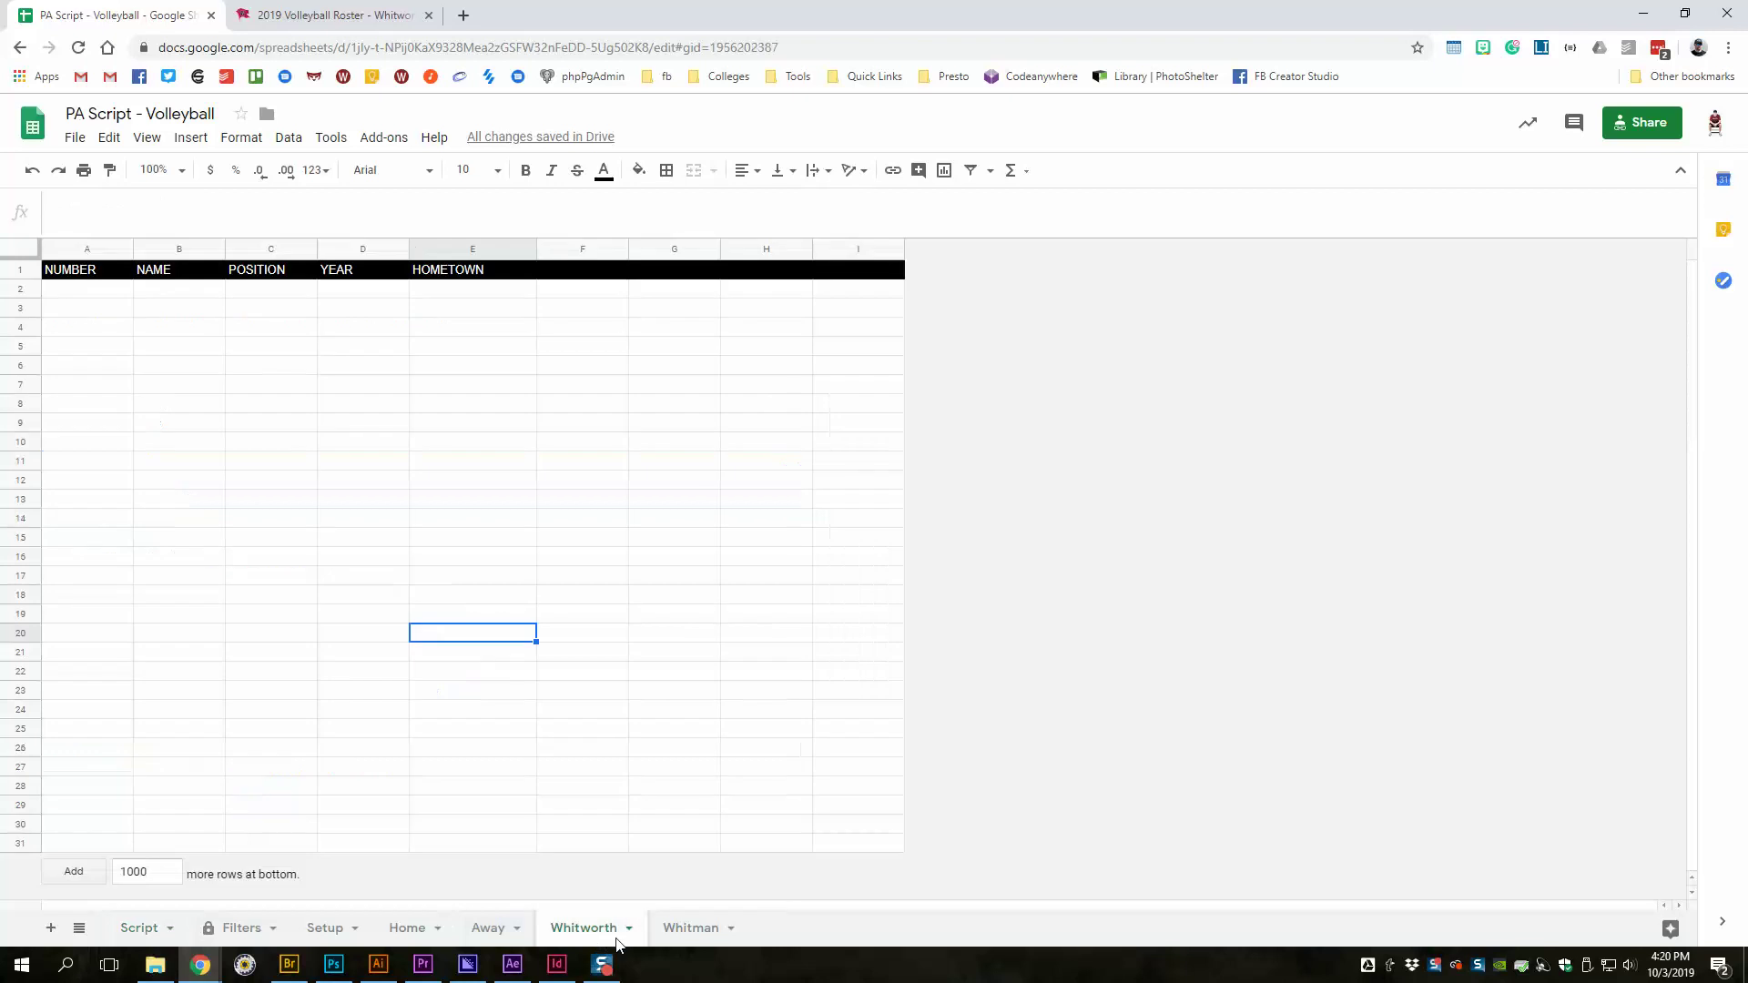
pyautogui.click(688, 929)
pyautogui.click(616, 930)
pyautogui.click(660, 933)
pyautogui.click(608, 938)
pyautogui.click(333, 16)
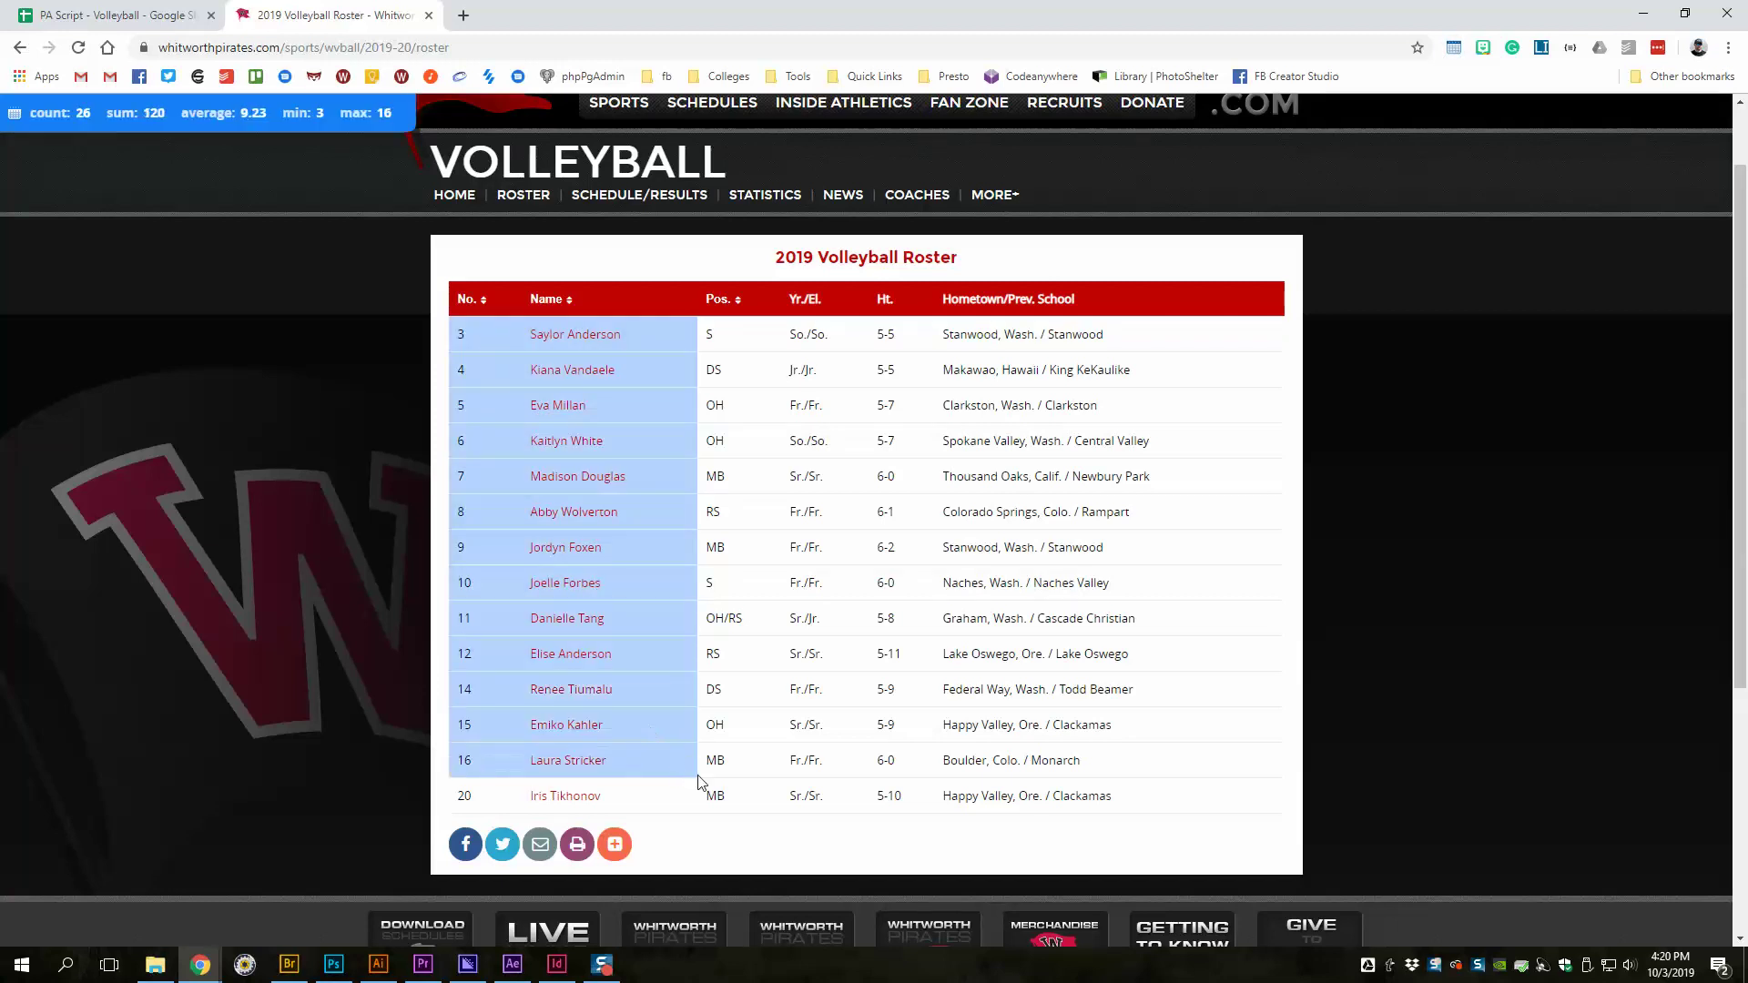
# - Copy the No. through Hometown columns of the 2019 Whitworth volleyball roster table
pyautogui.moveTo(484, 341)
pyautogui.mouseDown()
pyautogui.moveTo(728, 803)
pyautogui.moveTo(804, 801)
pyautogui.mouseUp()
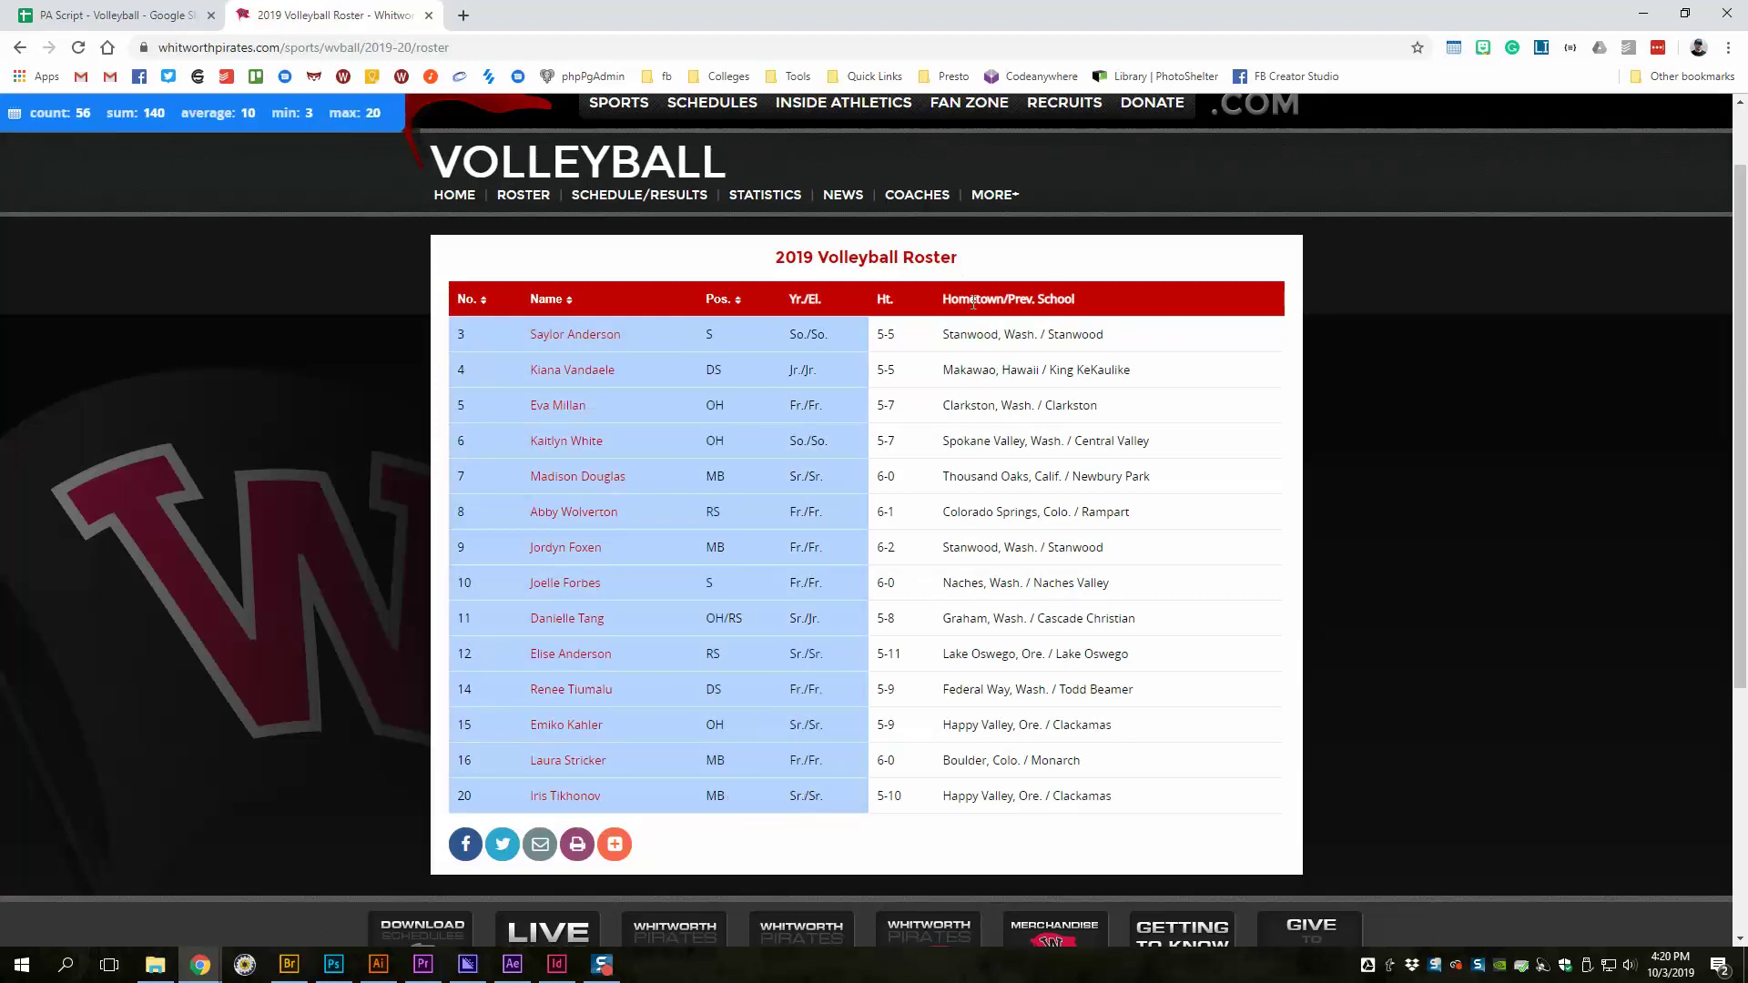
pyautogui.moveTo(999, 346); pyautogui.dragTo(1027, 790)
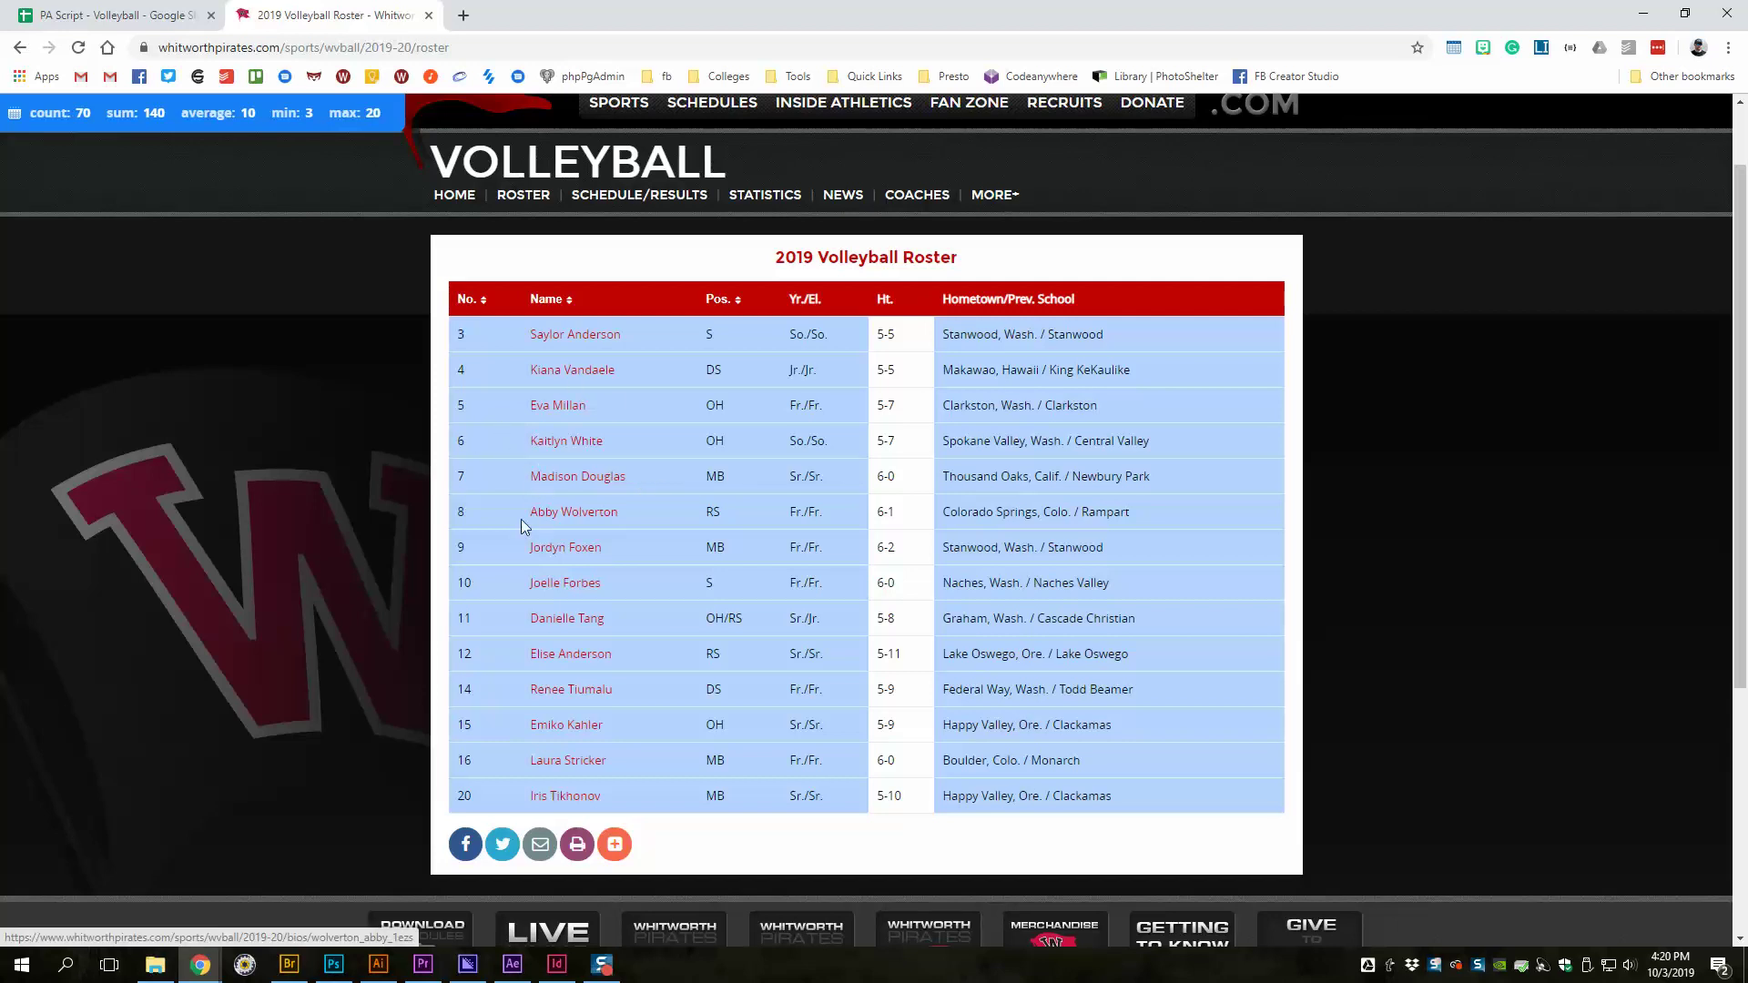
pyautogui.moveTo(515, 520)
pyautogui.mouseDown()
pyautogui.moveTo(982, 541)
pyautogui.moveTo(917, 554)
pyautogui.mouseUp()
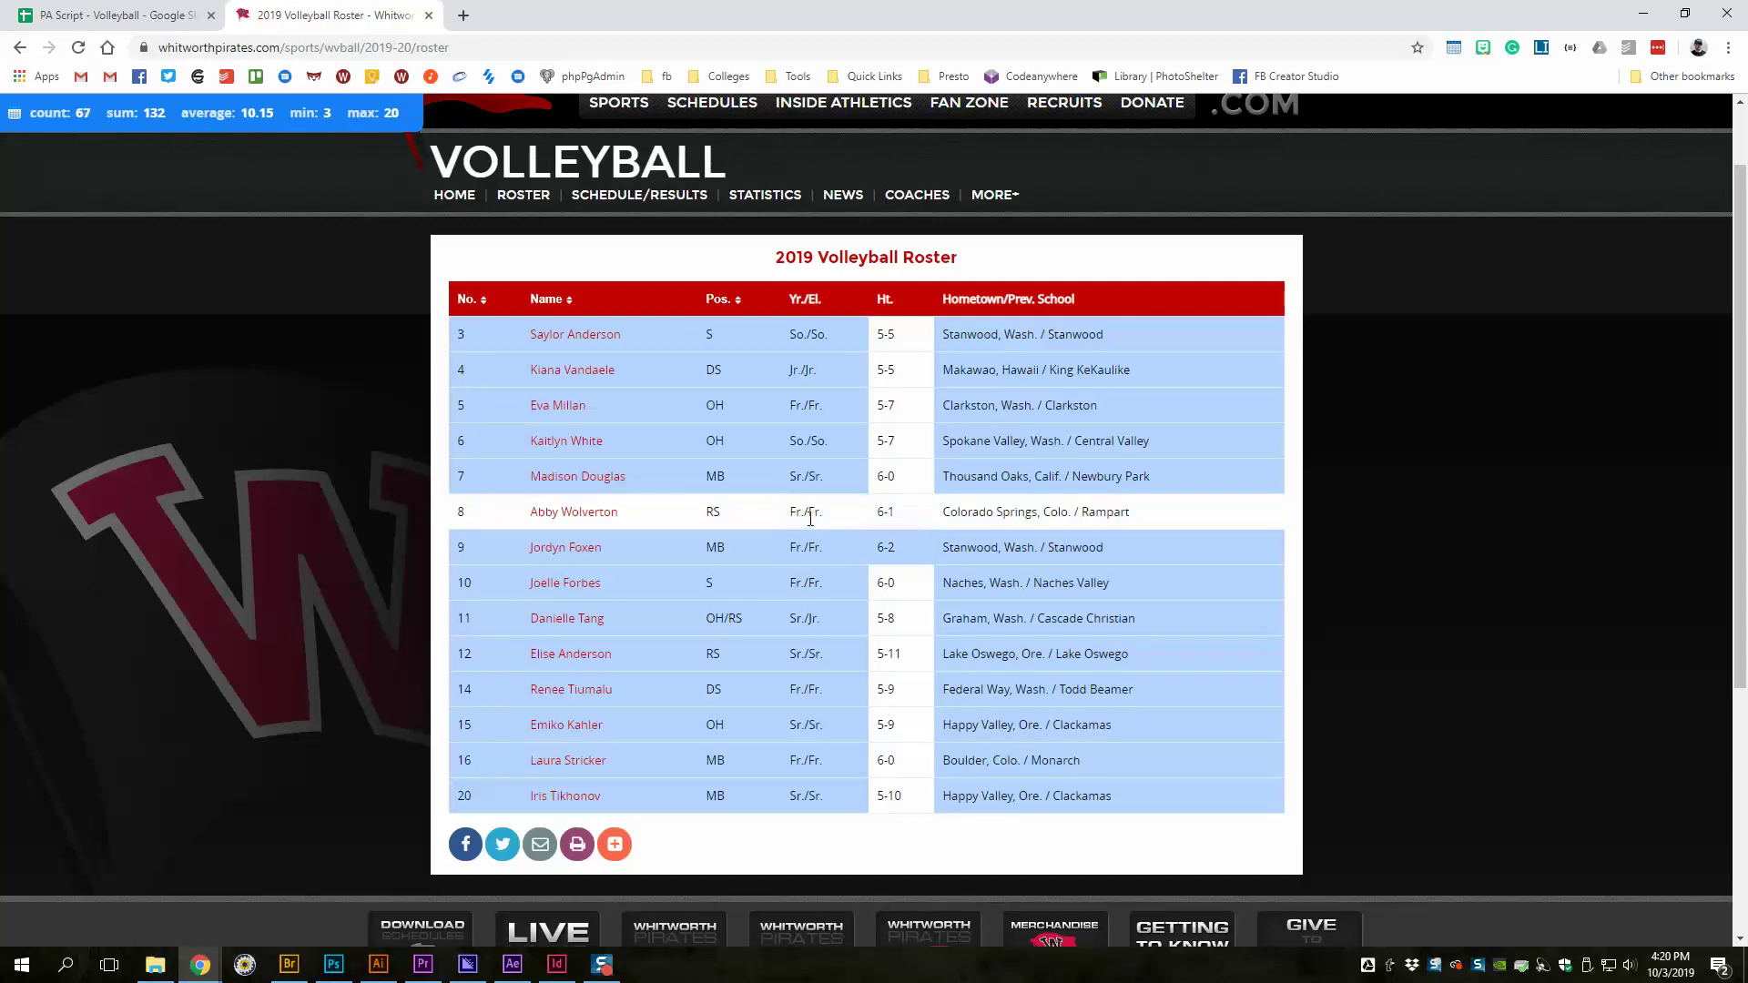
pyautogui.click(467, 521)
pyautogui.moveTo(483, 338)
pyautogui.mouseDown()
pyautogui.moveTo(761, 828)
pyautogui.moveTo(846, 810)
pyautogui.mouseUp()
pyautogui.moveTo(995, 350); pyautogui.dragTo(1017, 899)
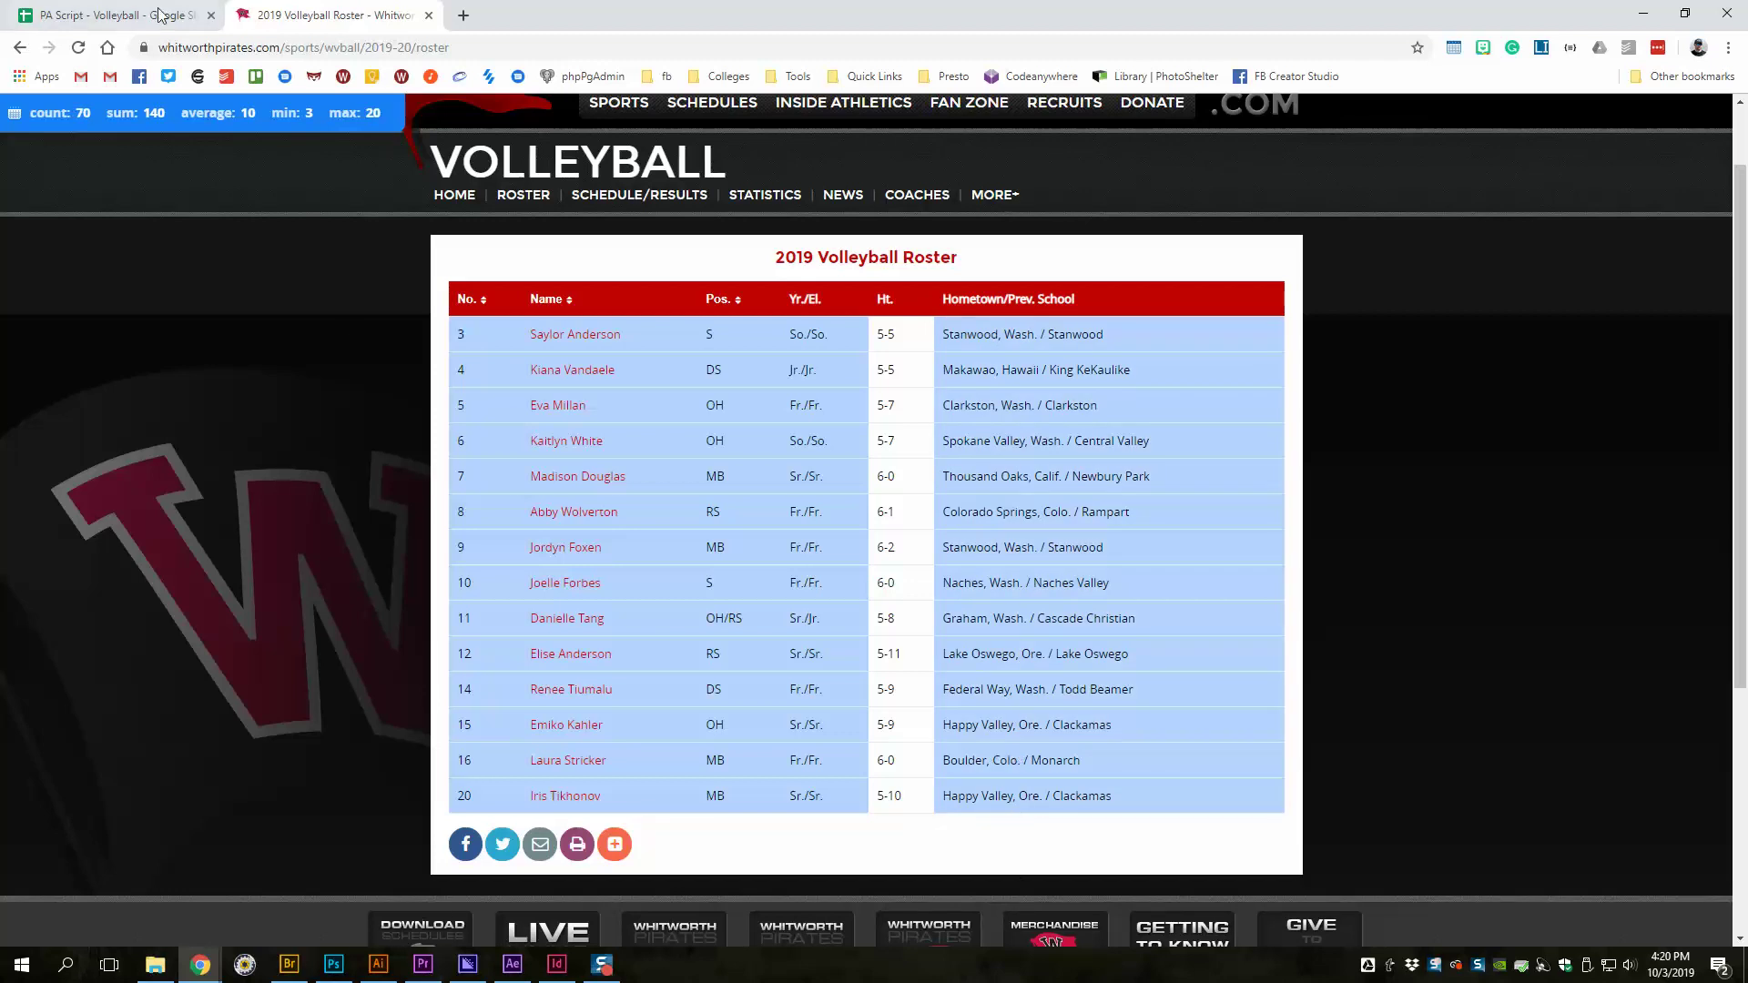
pyautogui.click(119, 14)
# - Paste the Whitworth roster into A2 as values only
pyautogui.click(91, 294)
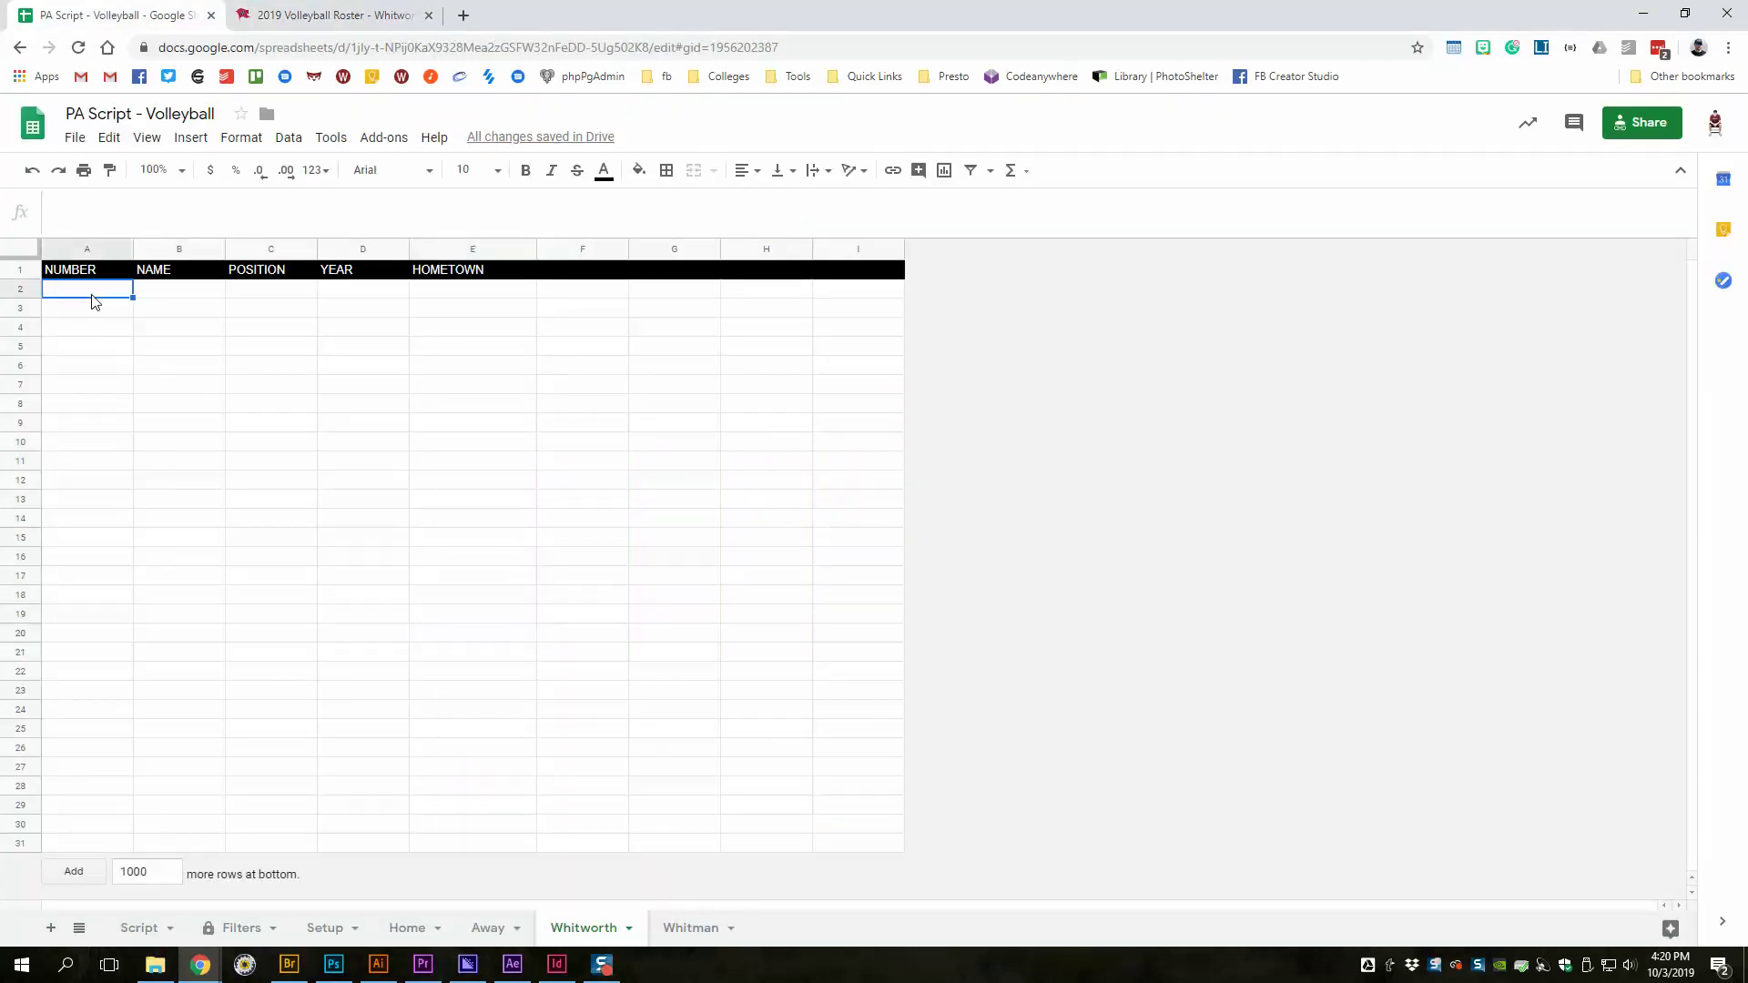
pyautogui.hotkey('ctrl', 'v')
pyautogui.click(571, 585)
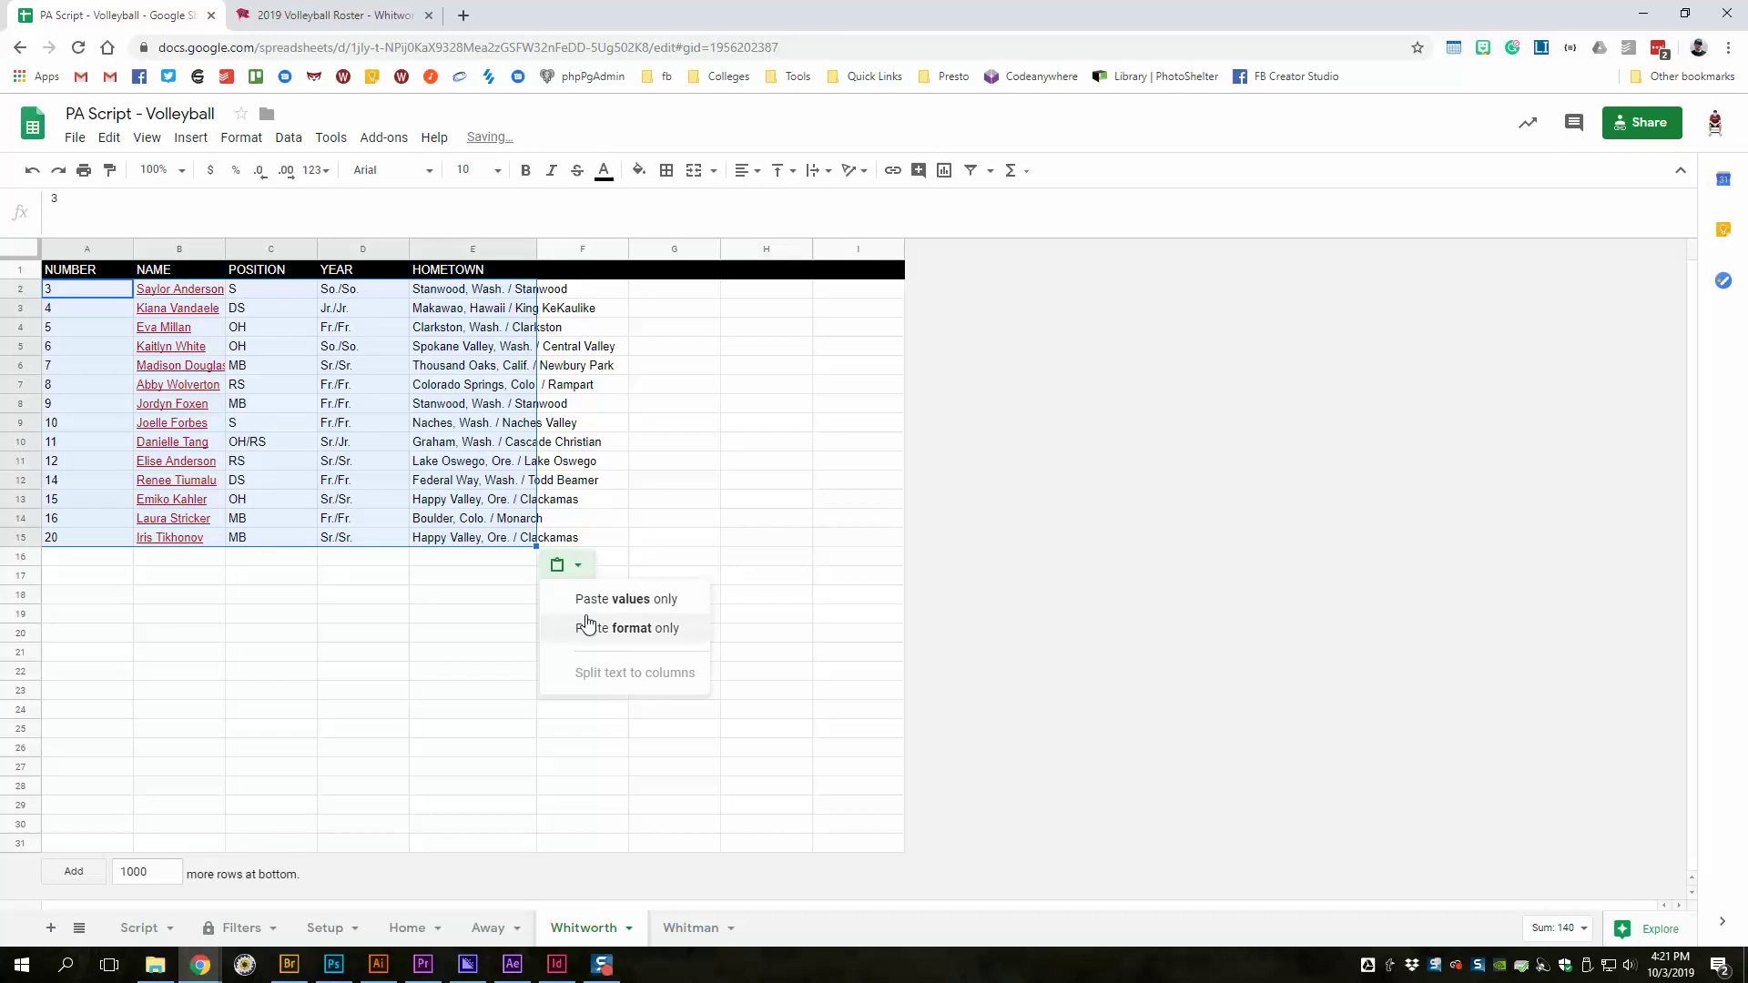
pyautogui.click(587, 601)
# - Split the HOMETOWN column into separate columns at the custom separator '/'
pyautogui.click(496, 309)
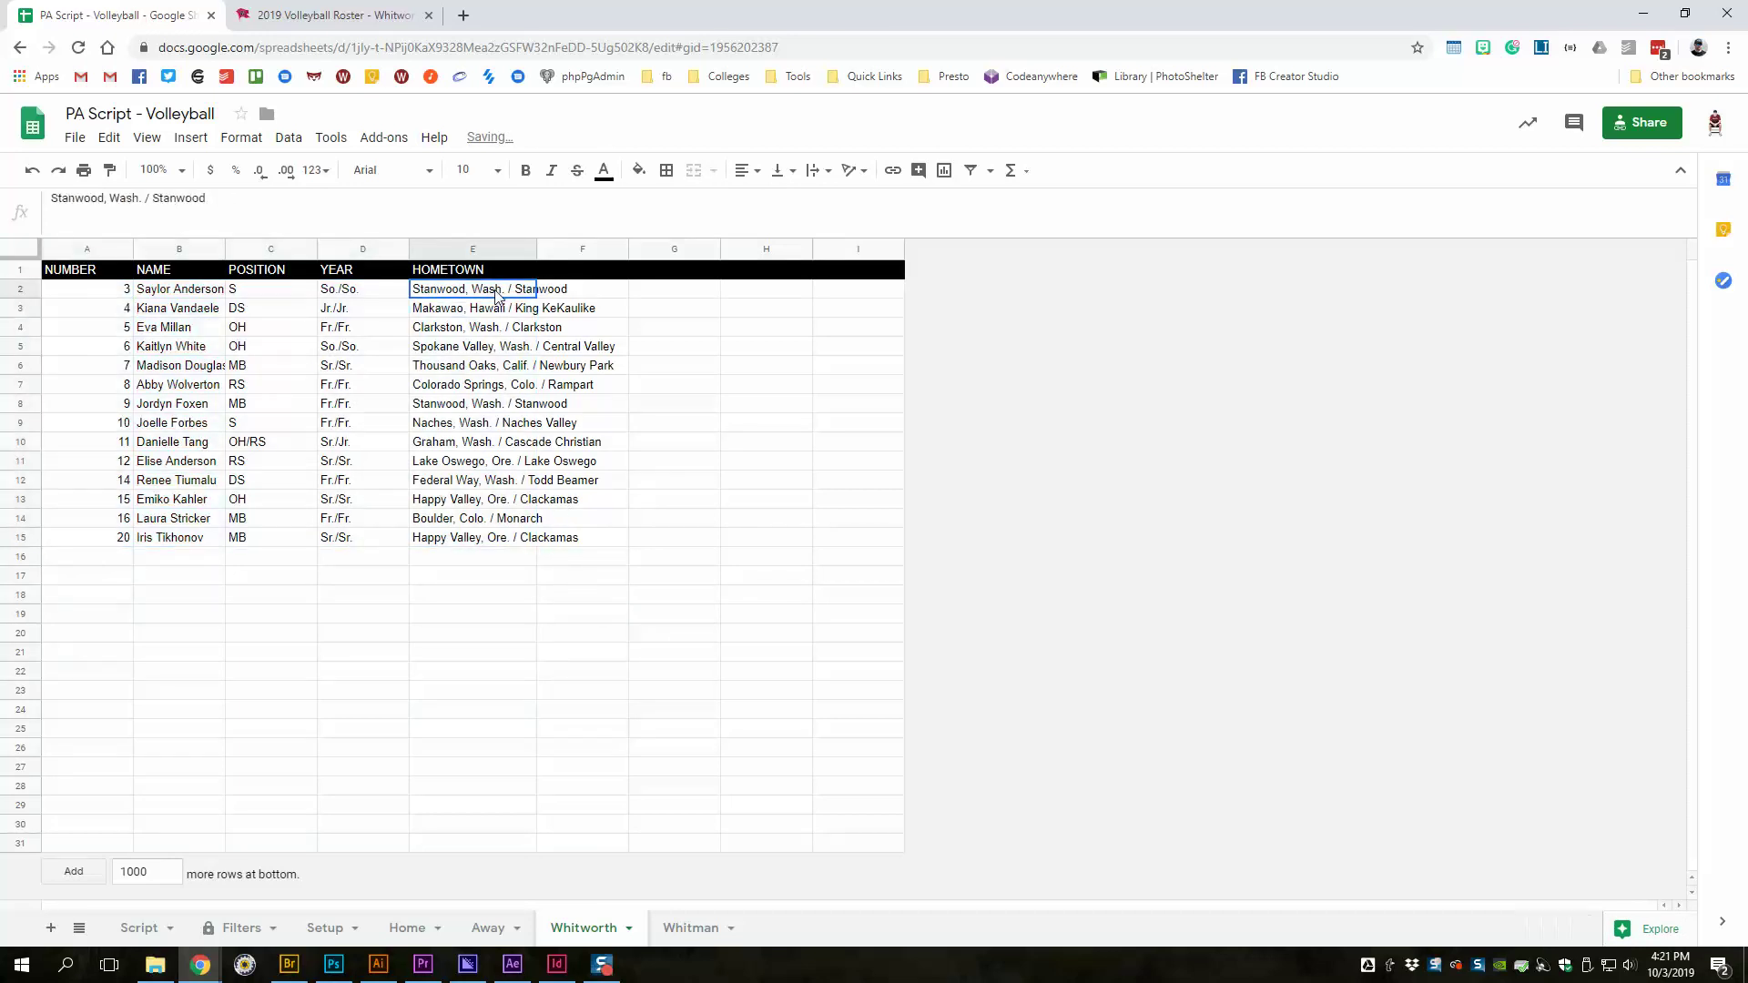
pyautogui.moveTo(496, 290); pyautogui.dragTo(470, 556)
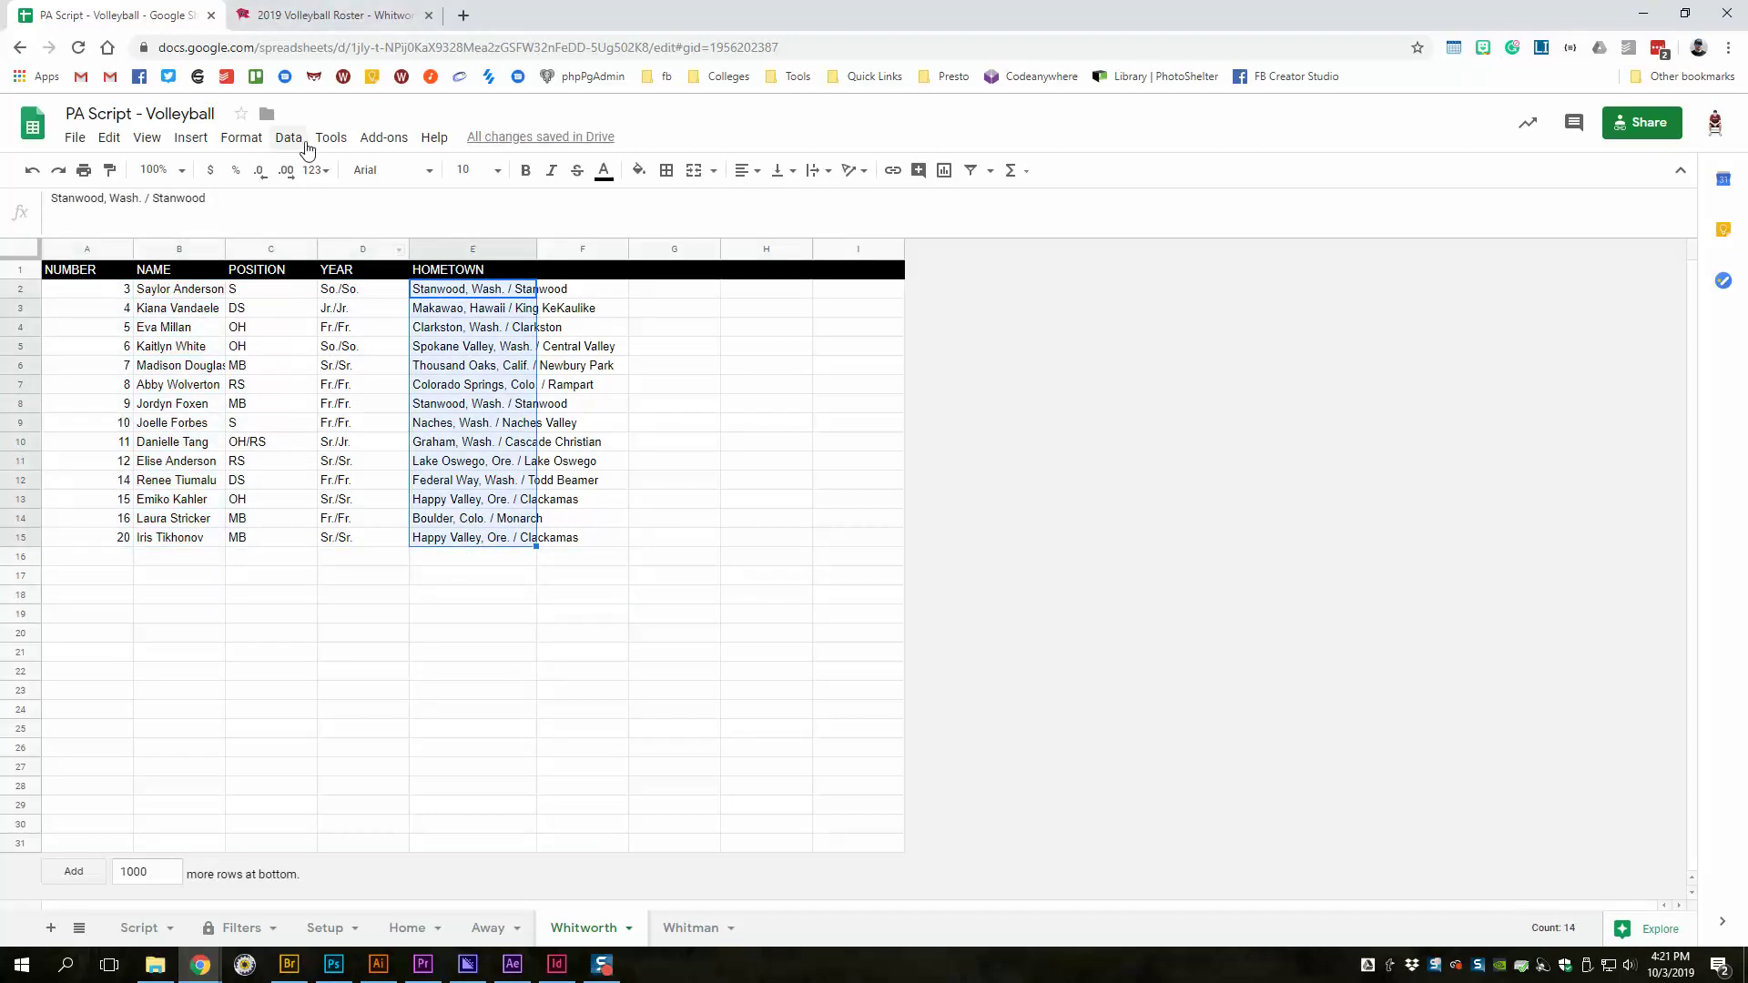
pyautogui.click(287, 139)
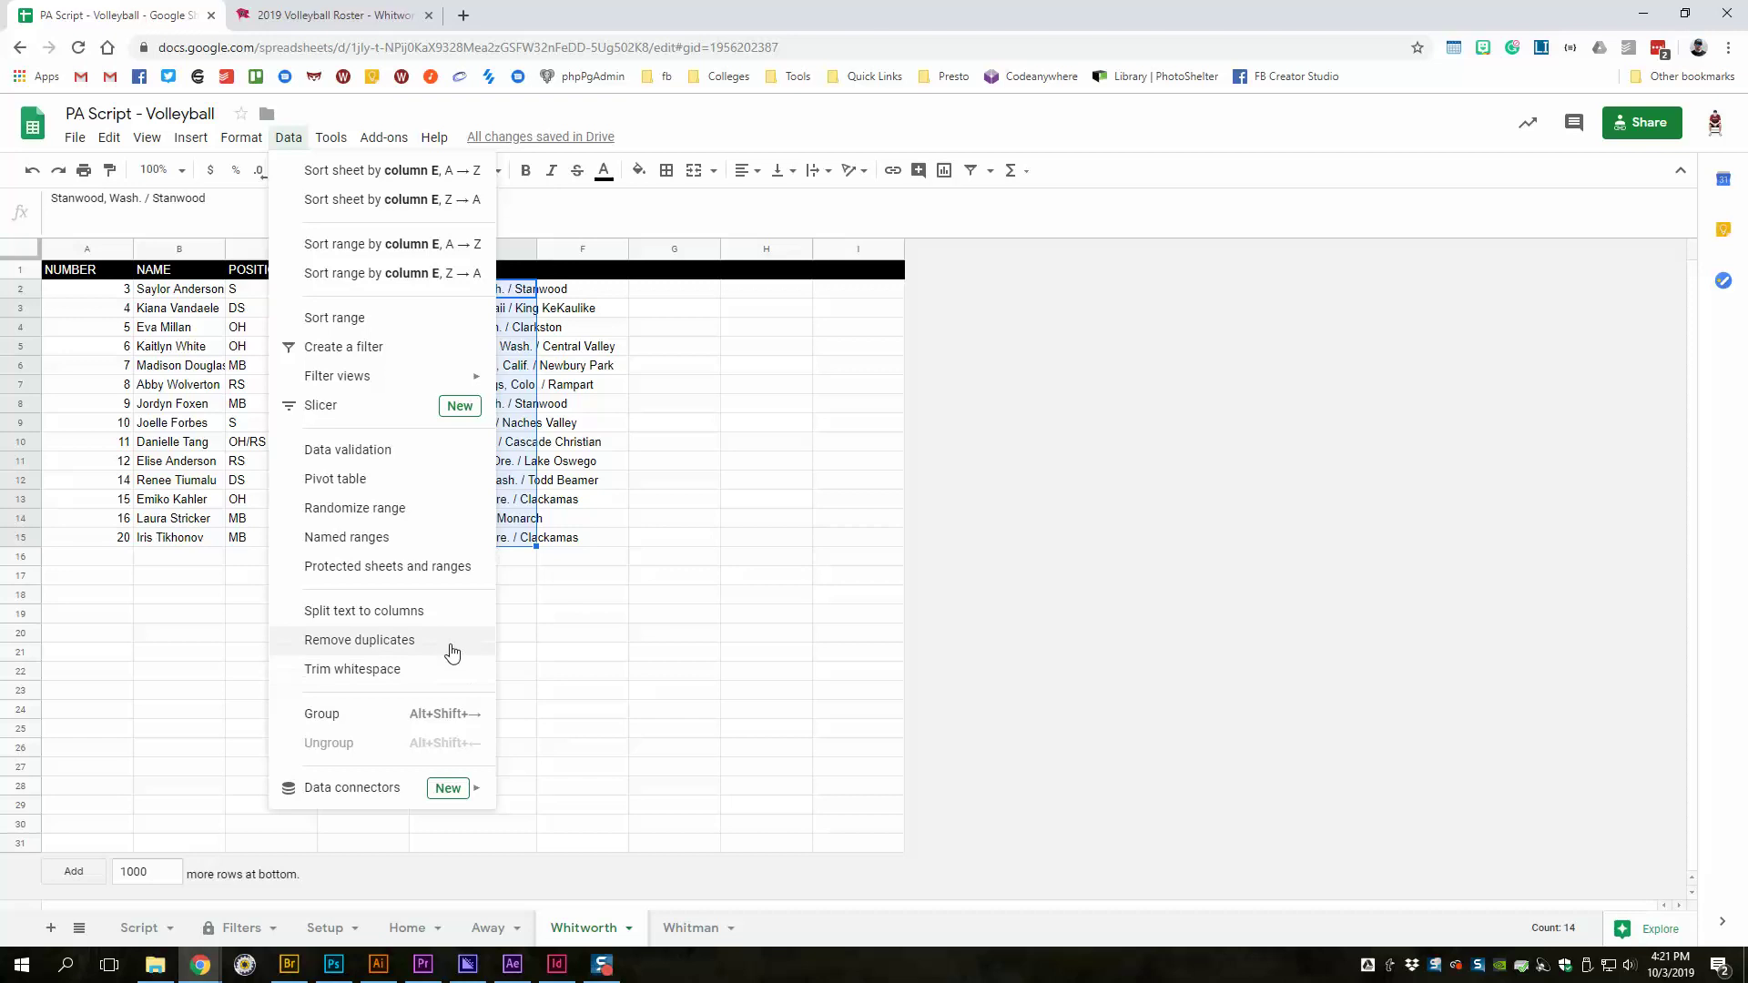
pyautogui.click(360, 610)
pyautogui.click(523, 546)
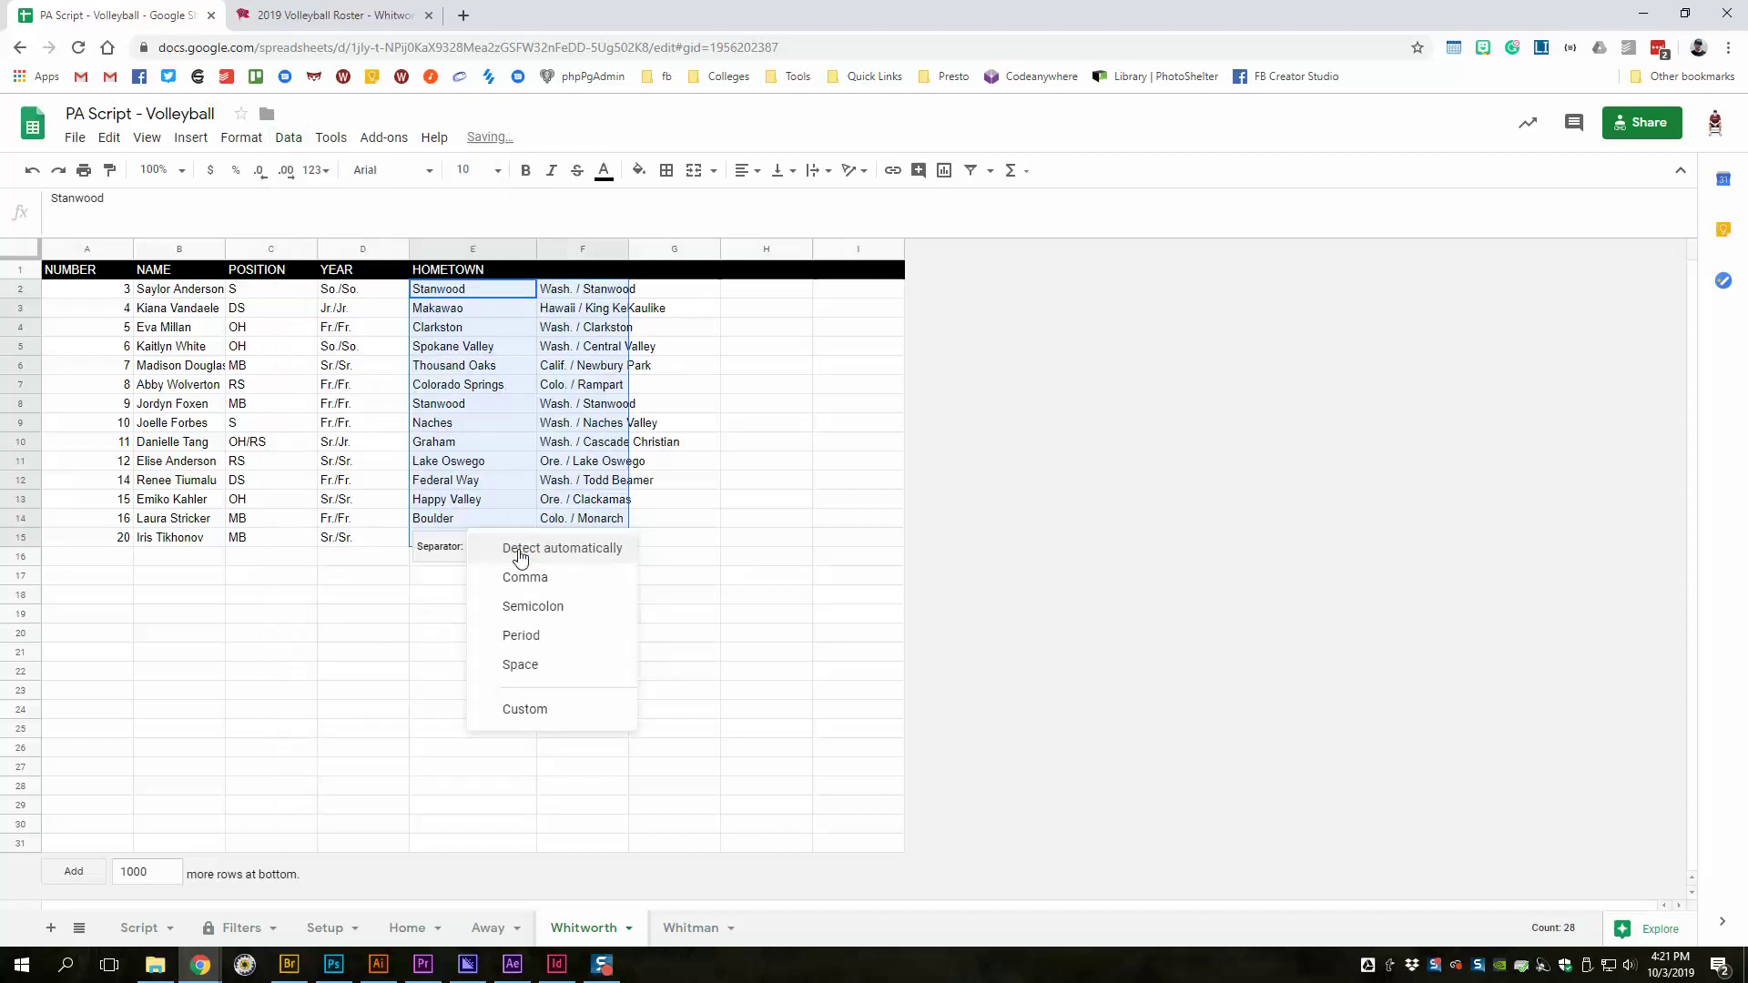
pyautogui.click(510, 708)
pyautogui.click(612, 541)
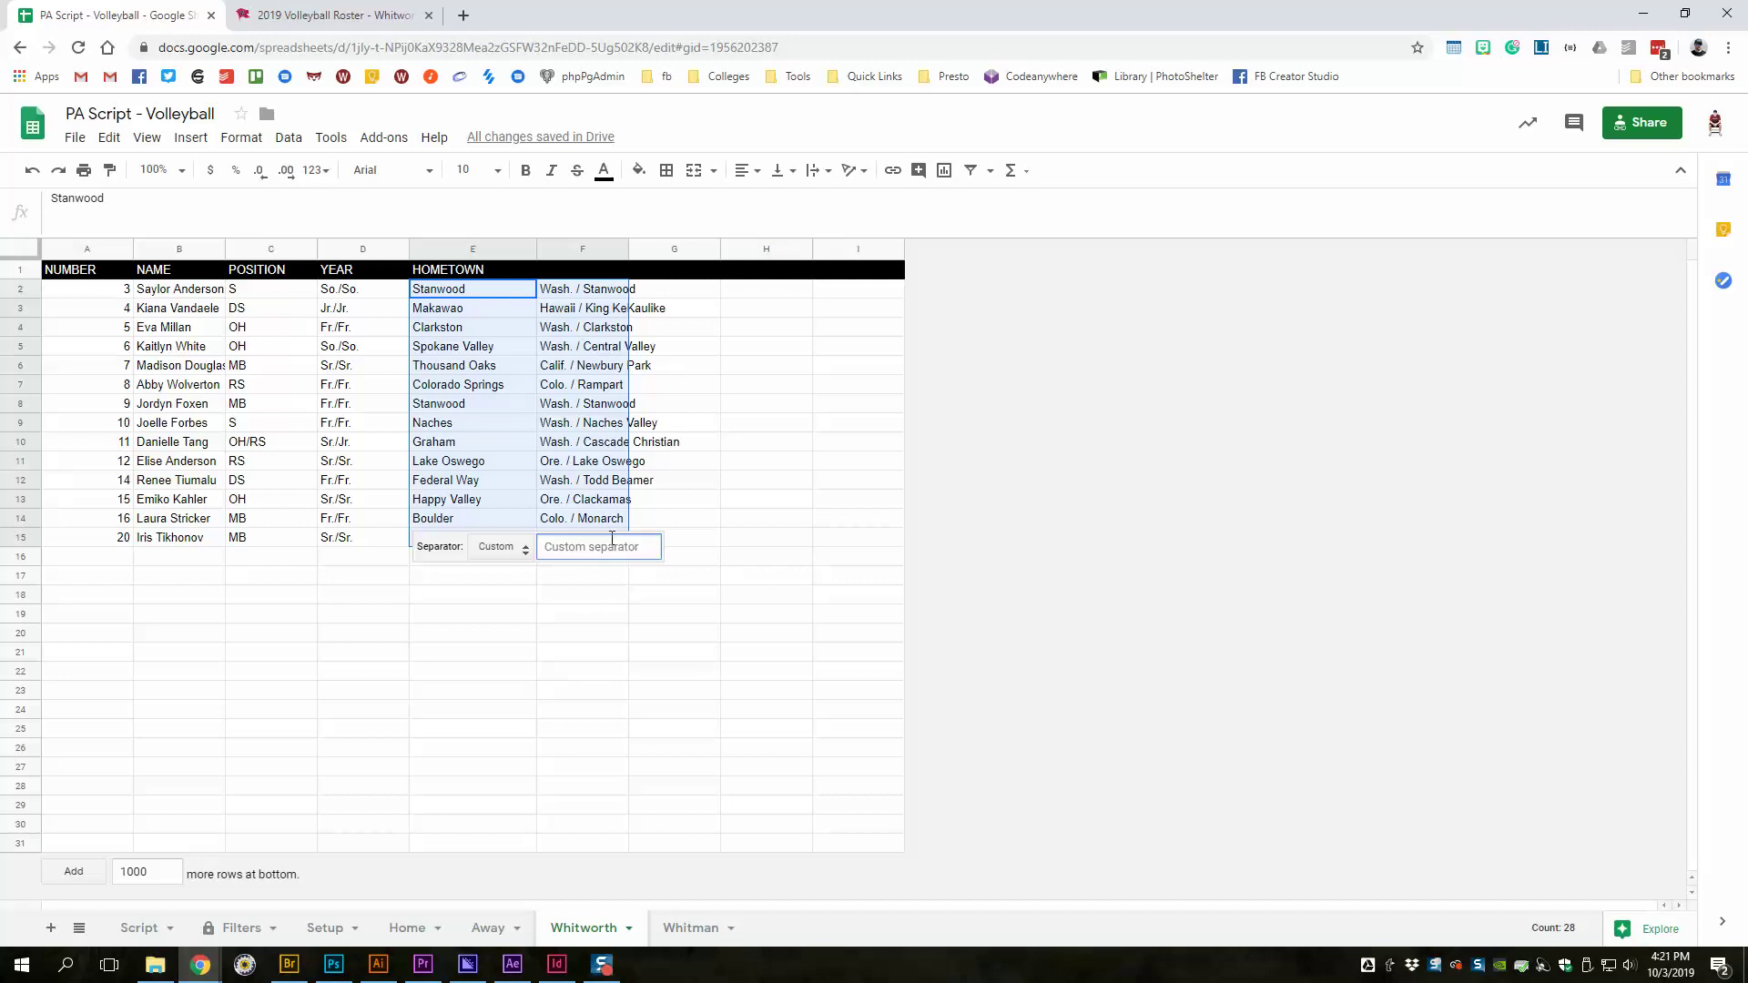
pyautogui.write('/')
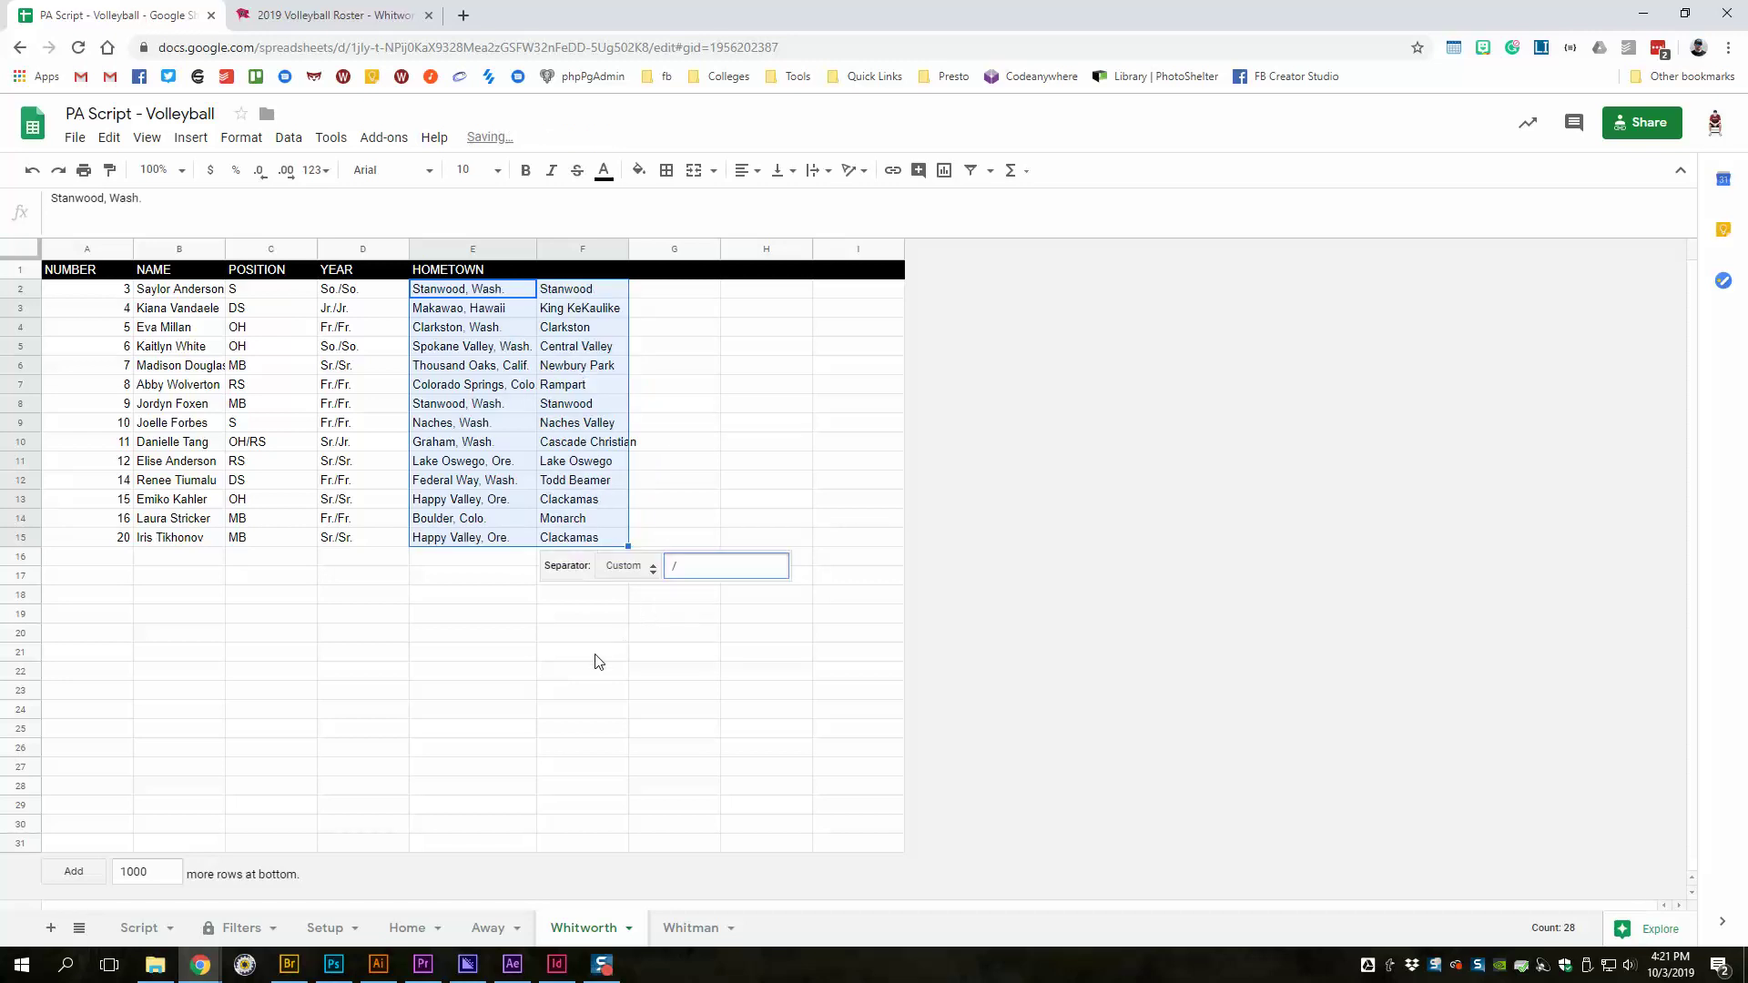
# - Clear the split-off school names from column F, then select the roster rows A2 to E15
pyautogui.click(597, 658)
pyautogui.moveTo(586, 290); pyautogui.dragTo(569, 538)
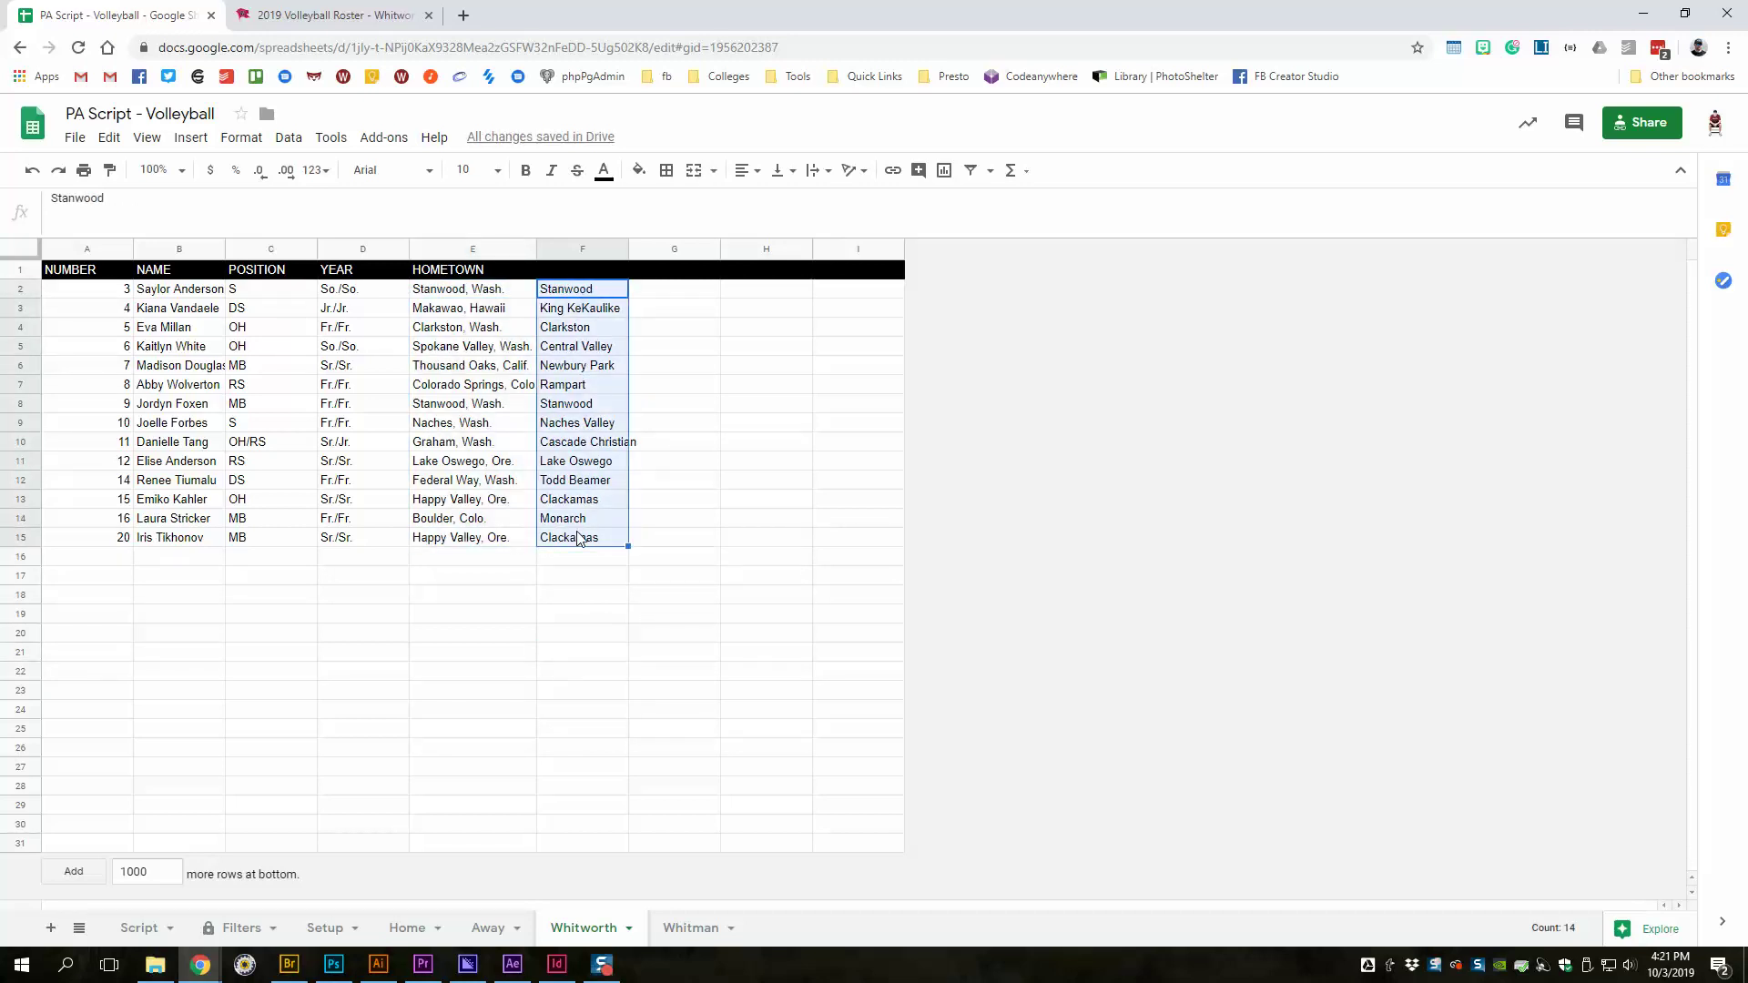
pyautogui.press('Delete')
pyautogui.click(507, 596)
pyautogui.moveTo(96, 287)
pyautogui.mouseDown()
pyautogui.moveTo(462, 514)
pyautogui.moveTo(467, 536)
pyautogui.moveTo(85, 288)
pyautogui.mouseUp()
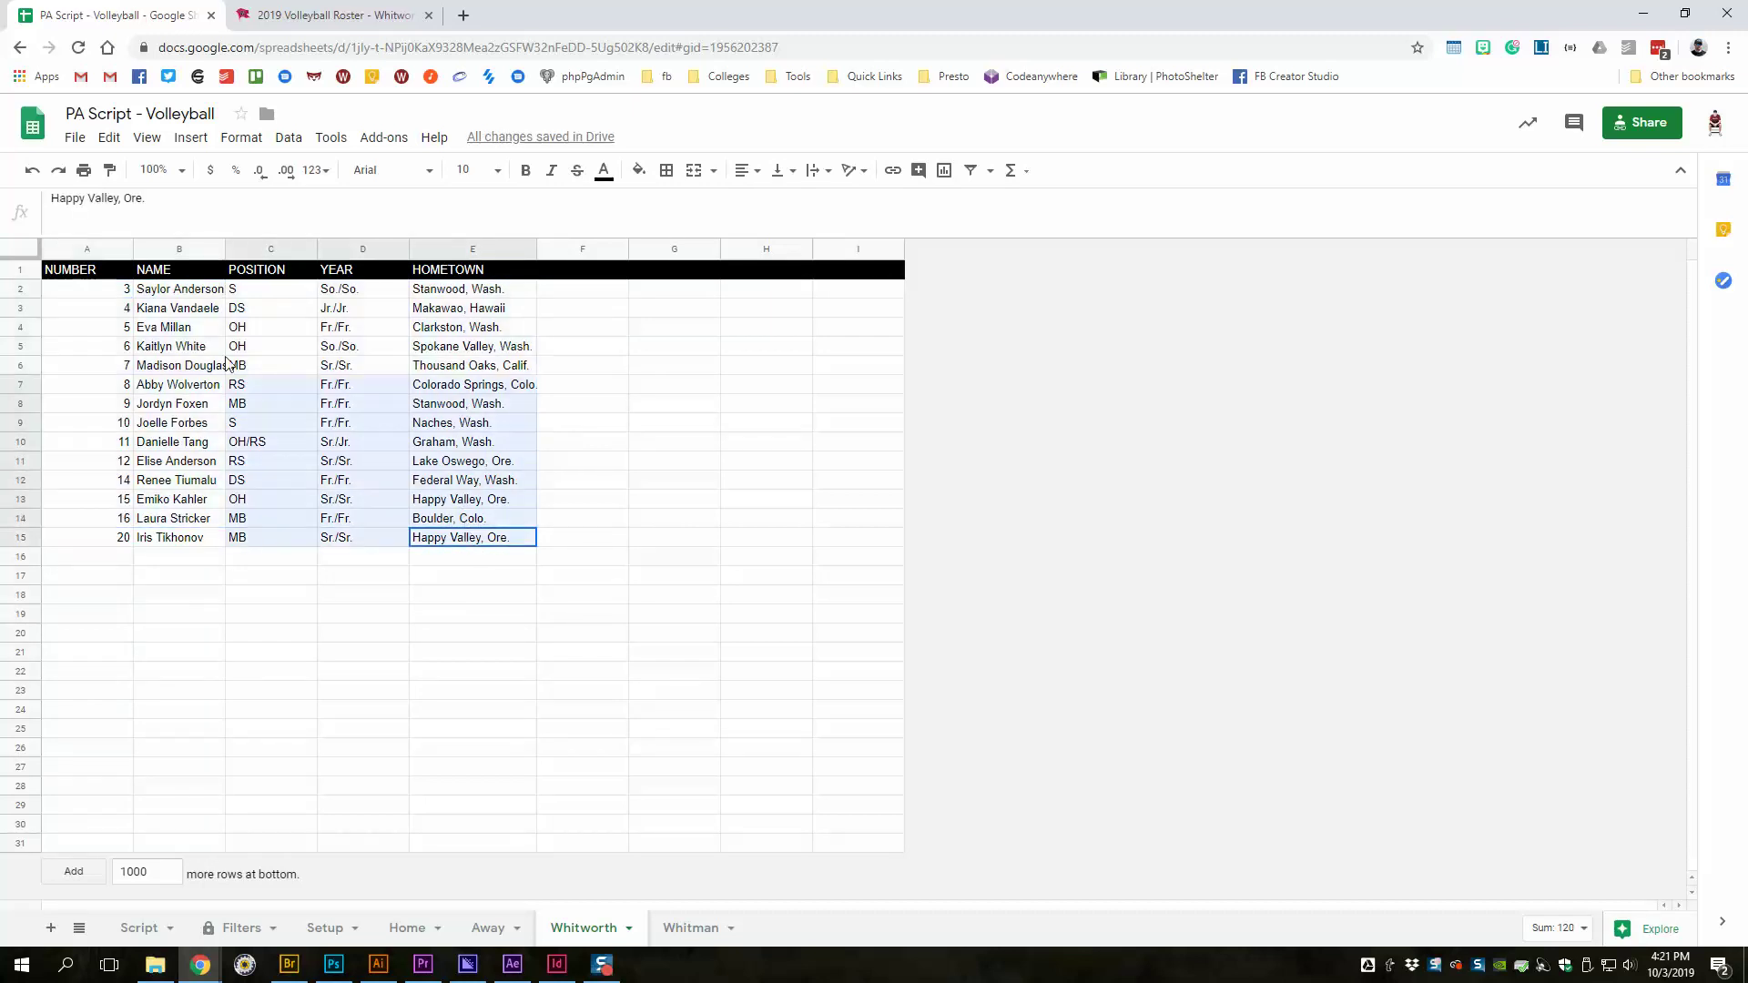
# - Replace the Away sheet's old roster in columns F to J with the copied Whitworth roster at F2
pyautogui.hotkey('ctrl', 'c')
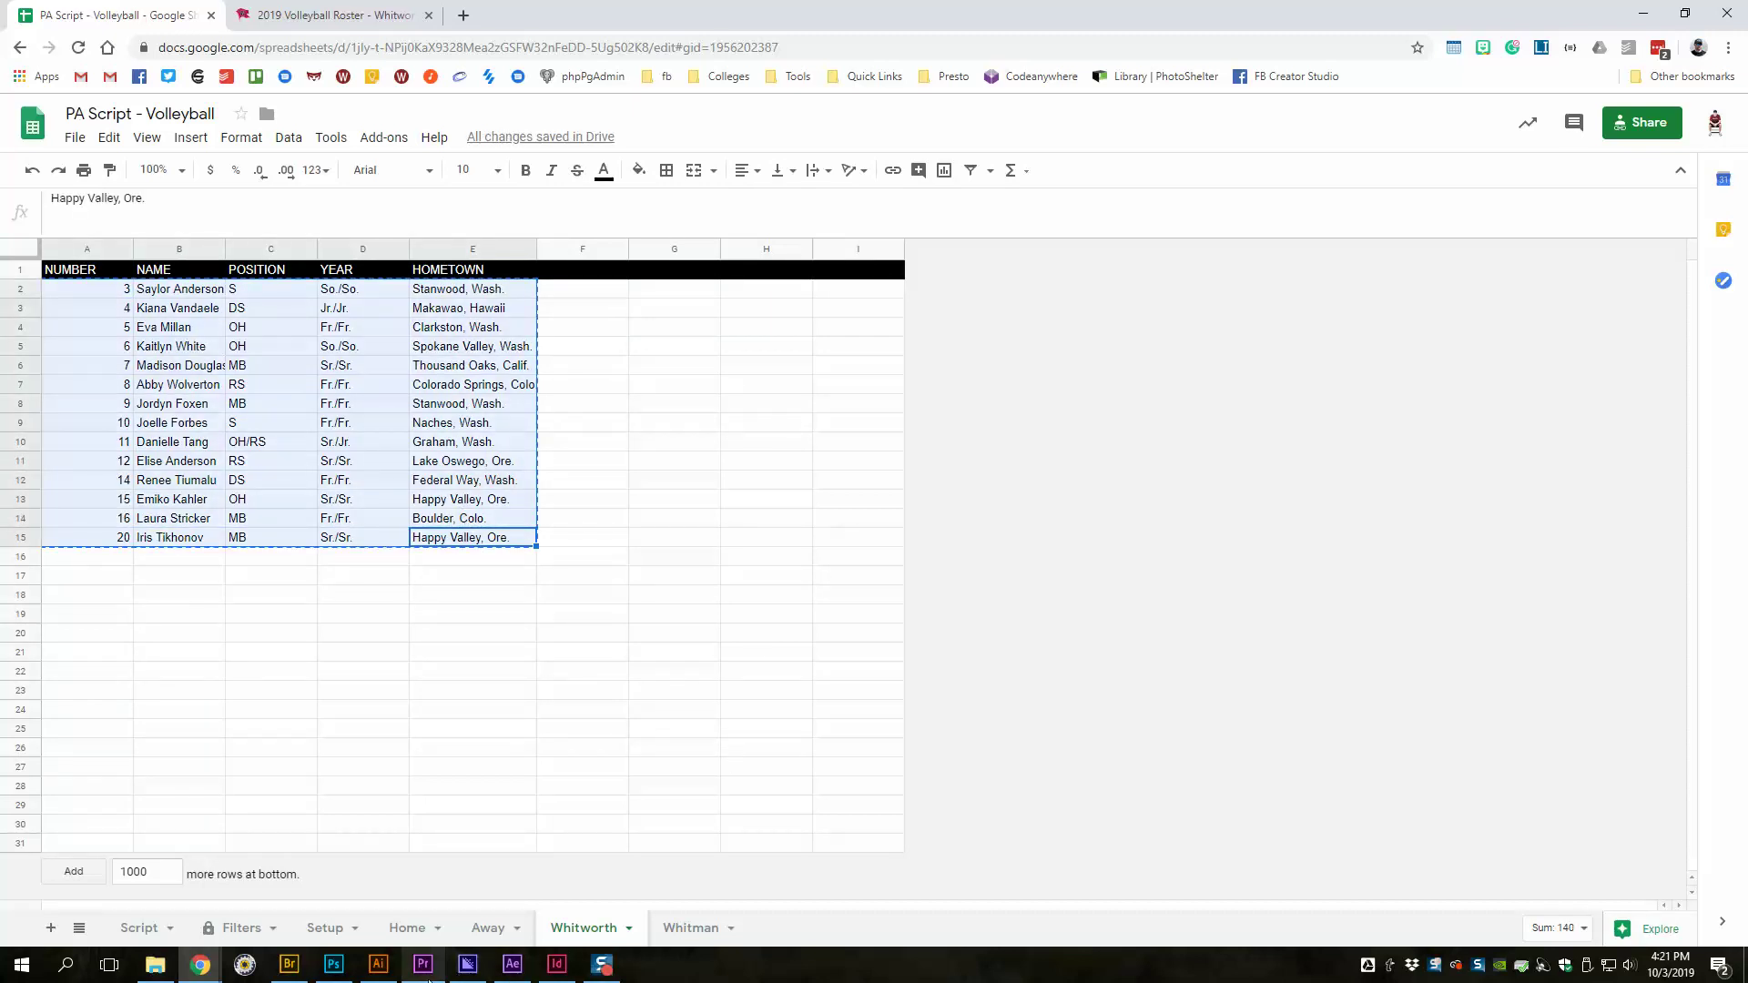
pyautogui.click(487, 927)
pyautogui.click(839, 639)
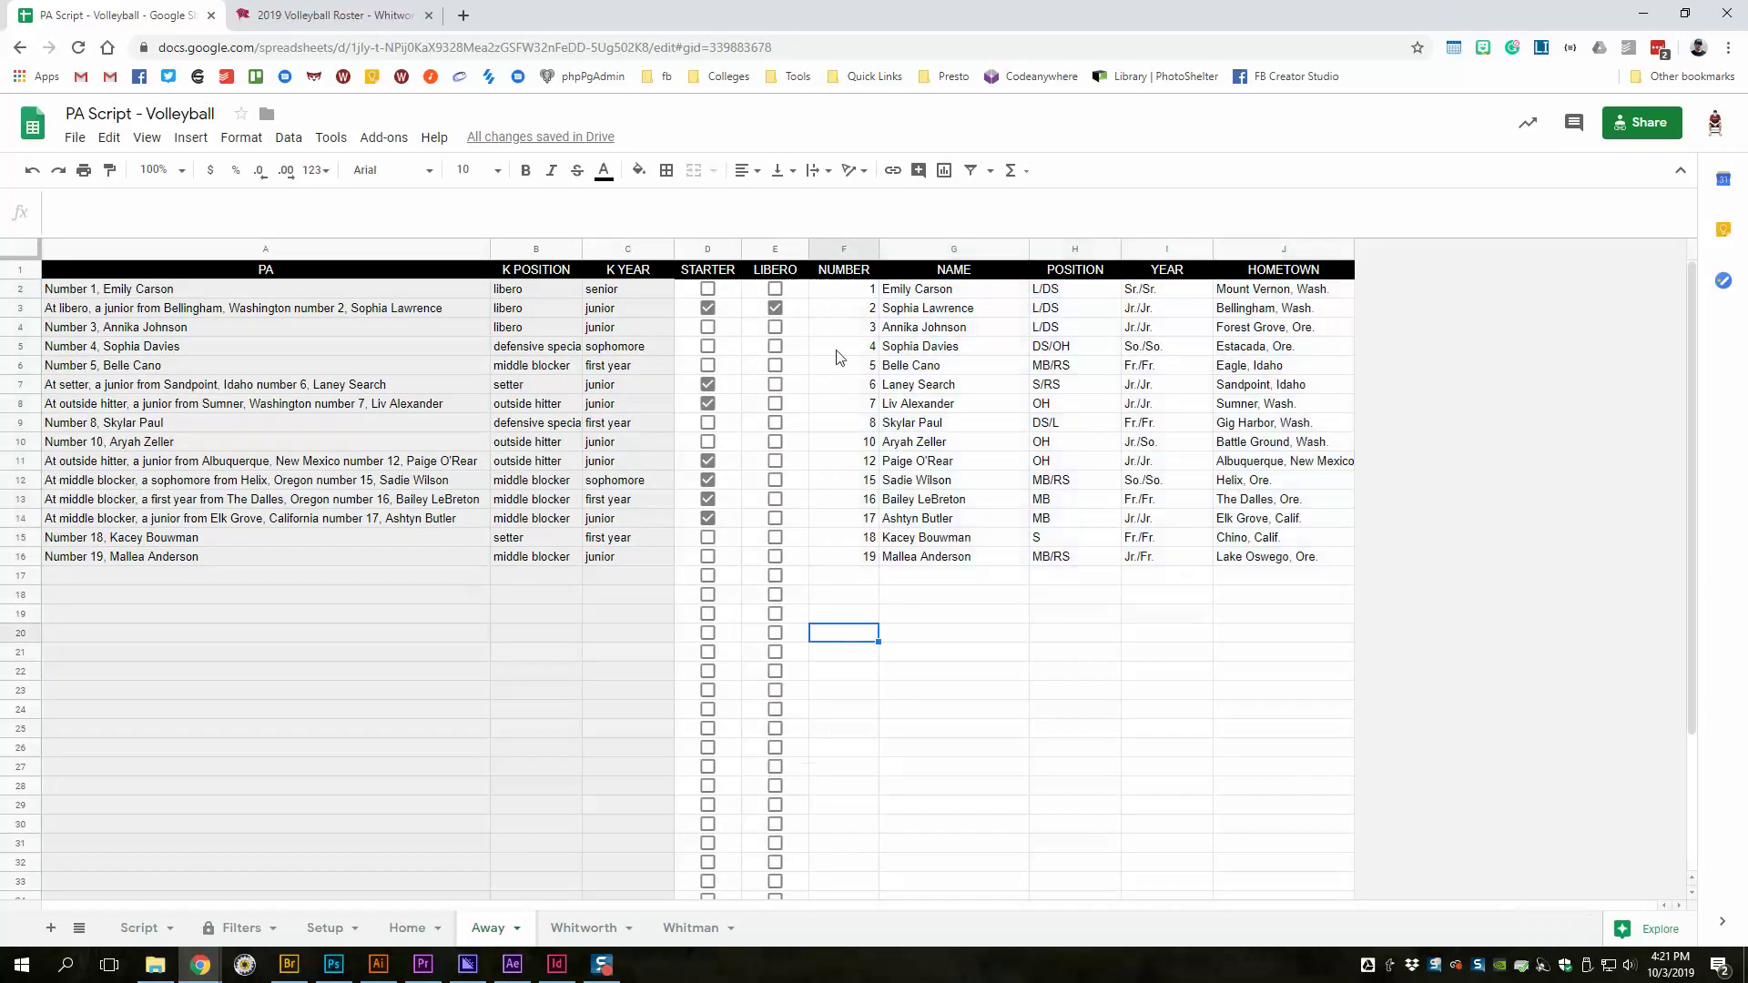
pyautogui.moveTo(844, 291)
pyautogui.mouseDown()
pyautogui.moveTo(1083, 472)
pyautogui.moveTo(1264, 566)
pyautogui.mouseUp()
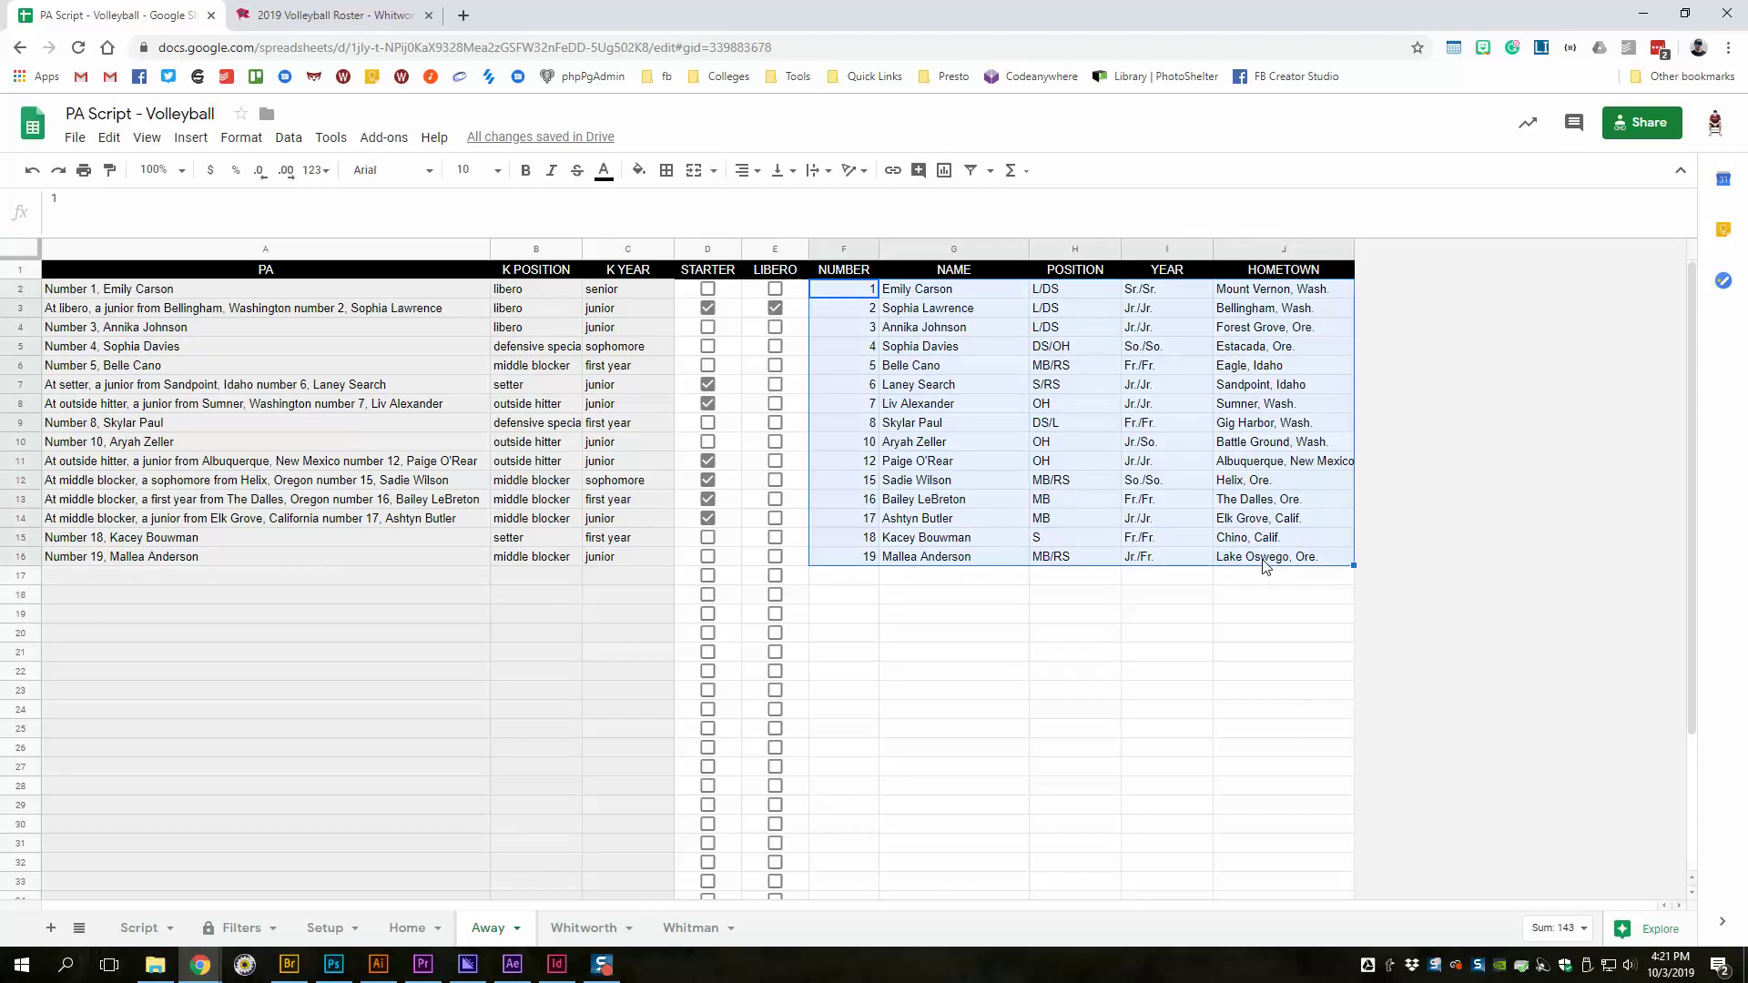
pyautogui.press('Delete')
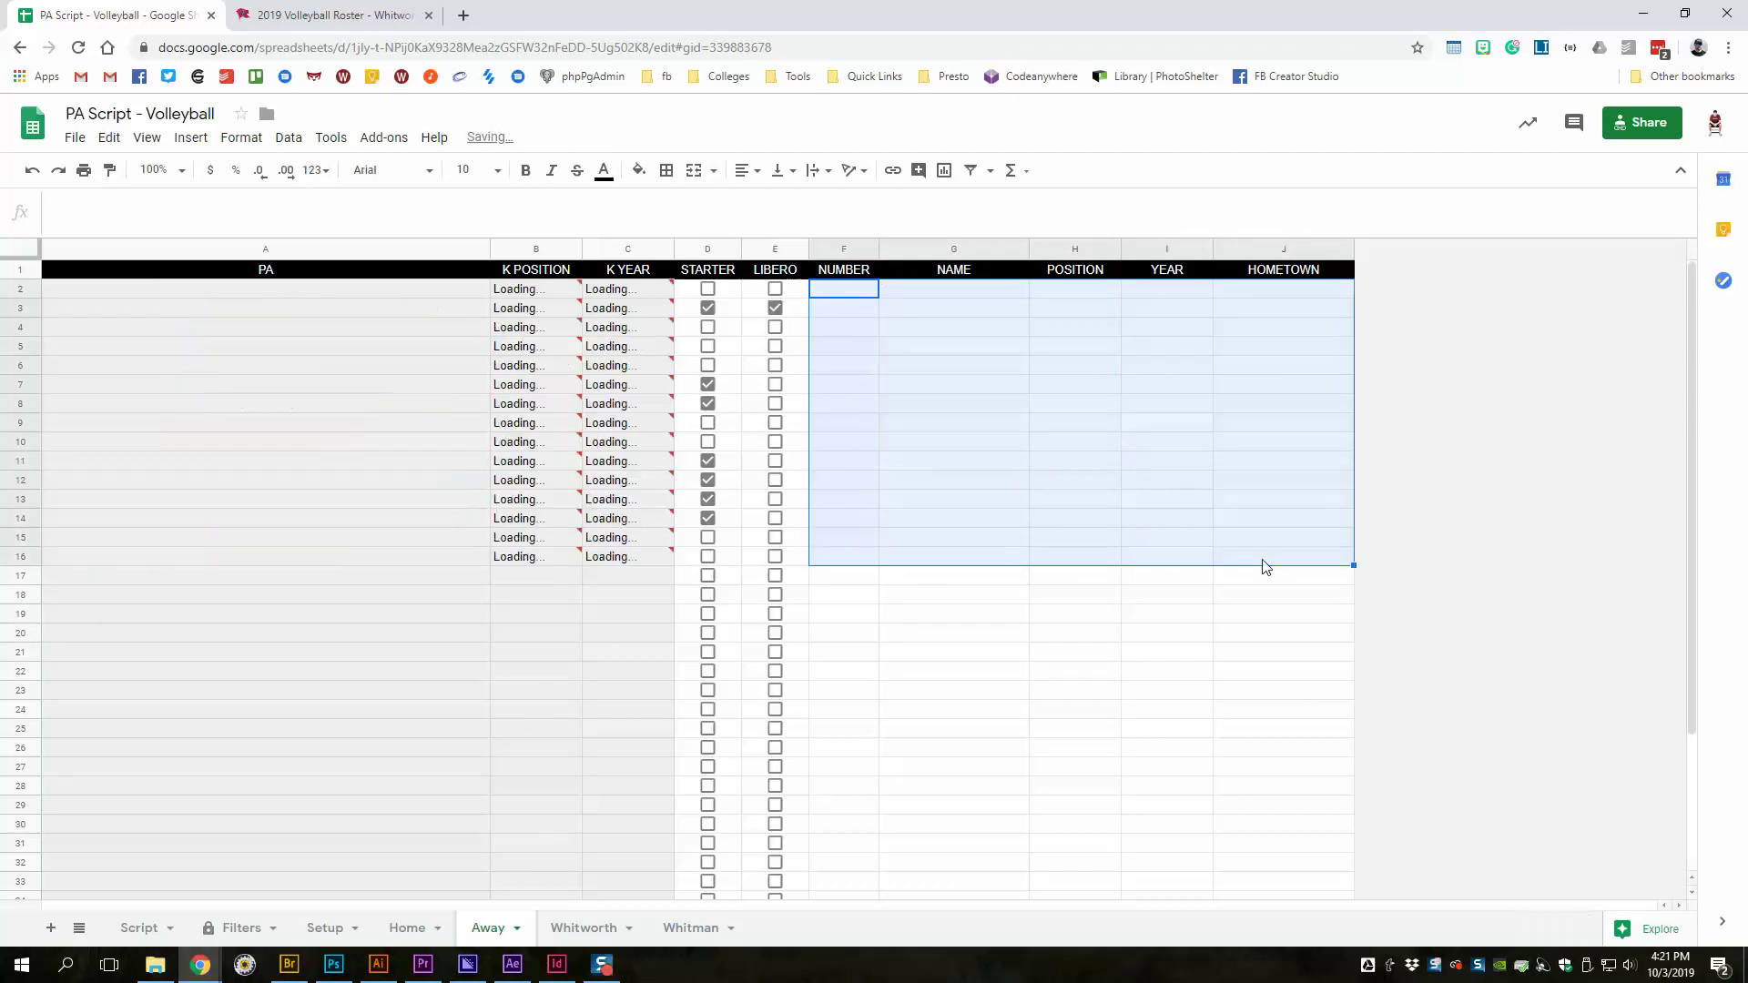
pyautogui.click(851, 292)
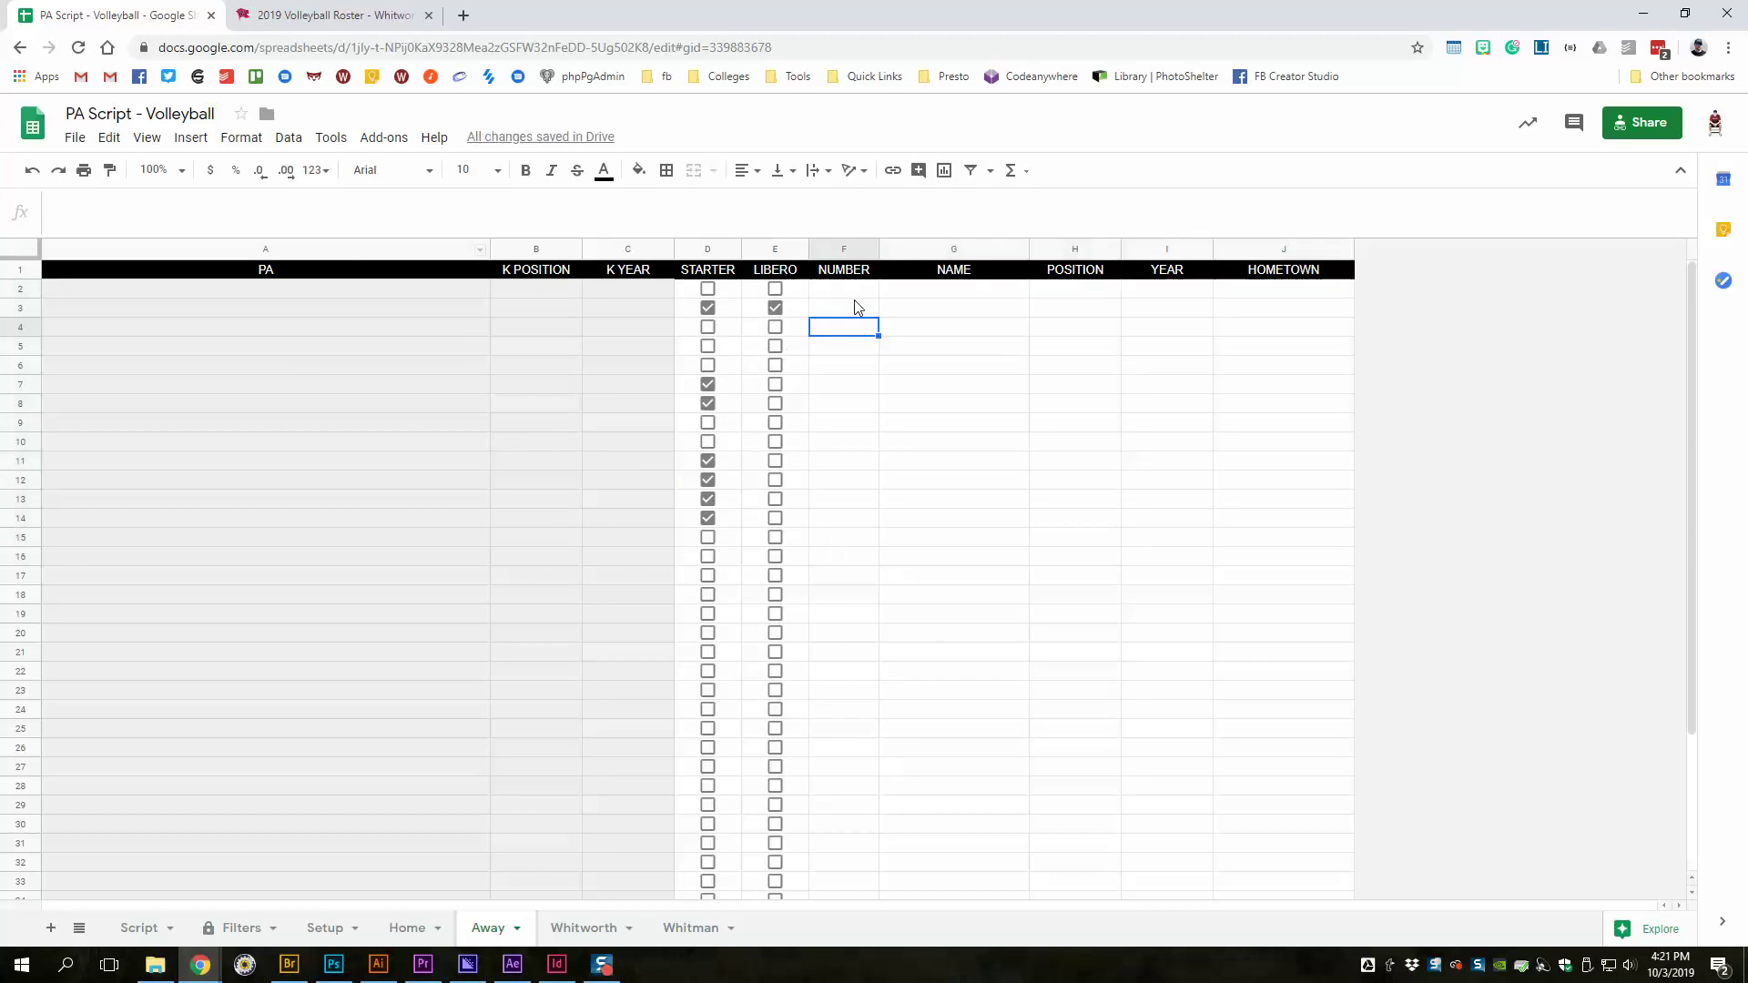
pyautogui.hotkey('ctrl', 'v')
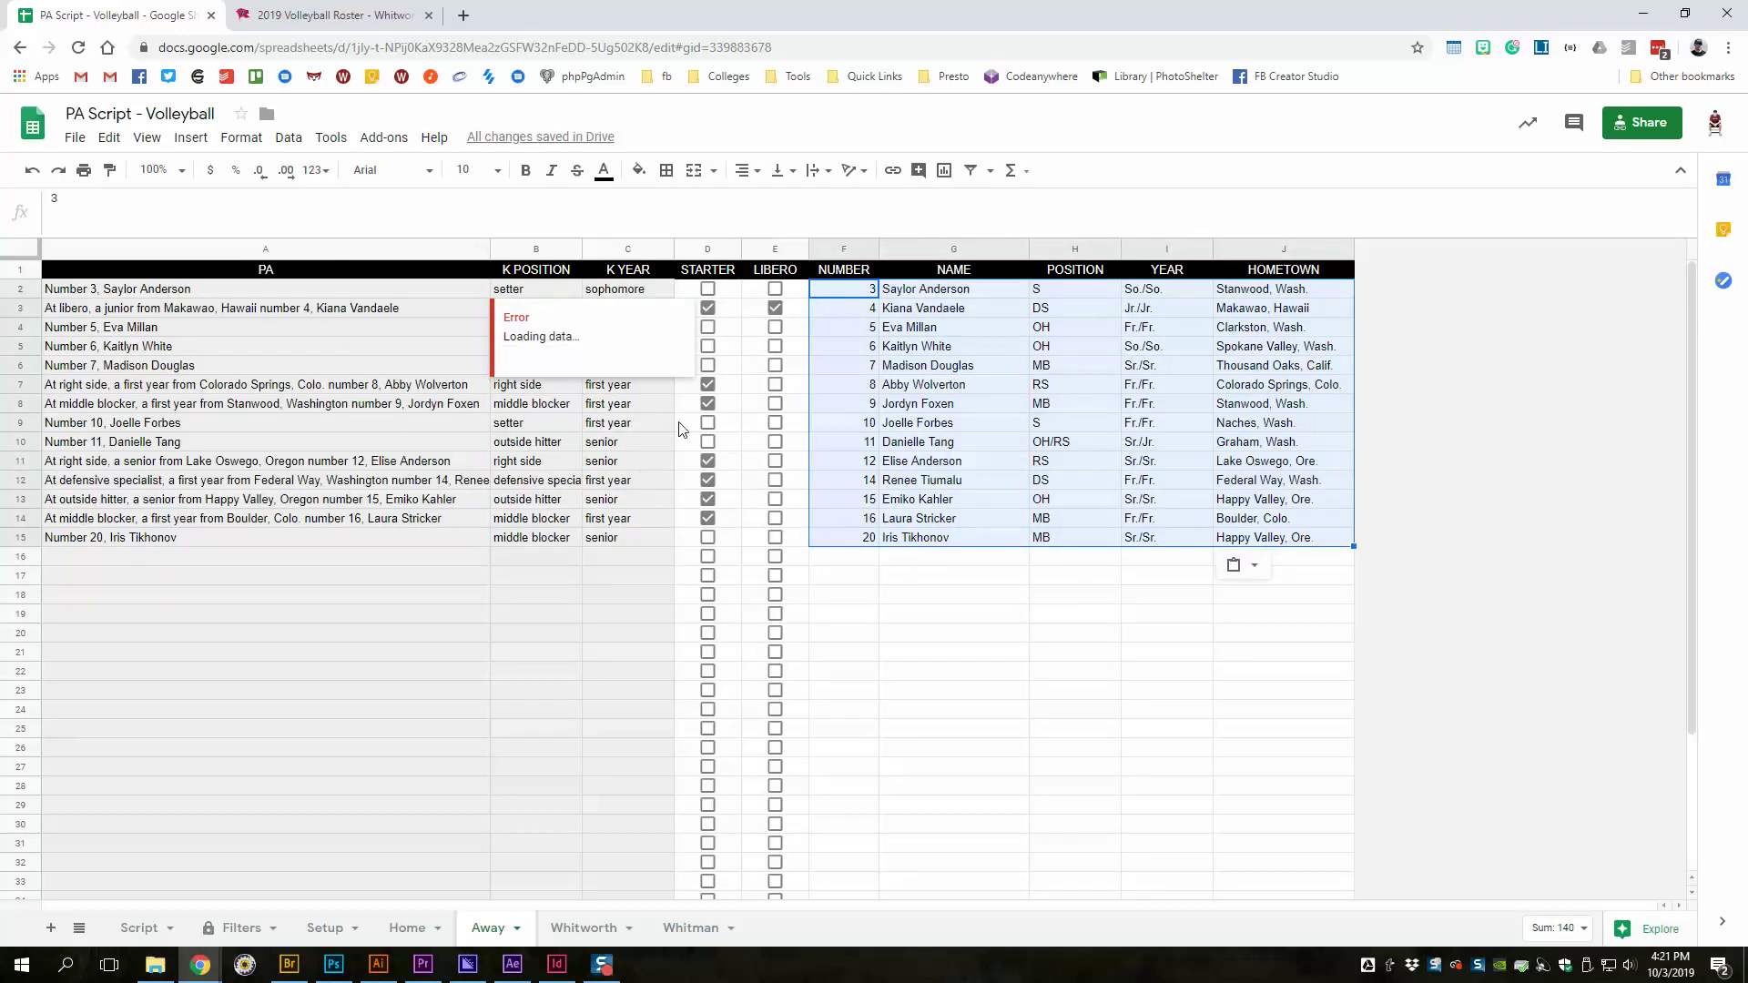
# - Clear the leftover STARTER and LIBERO checkmarks from the previous away roster
pyautogui.click(707, 308)
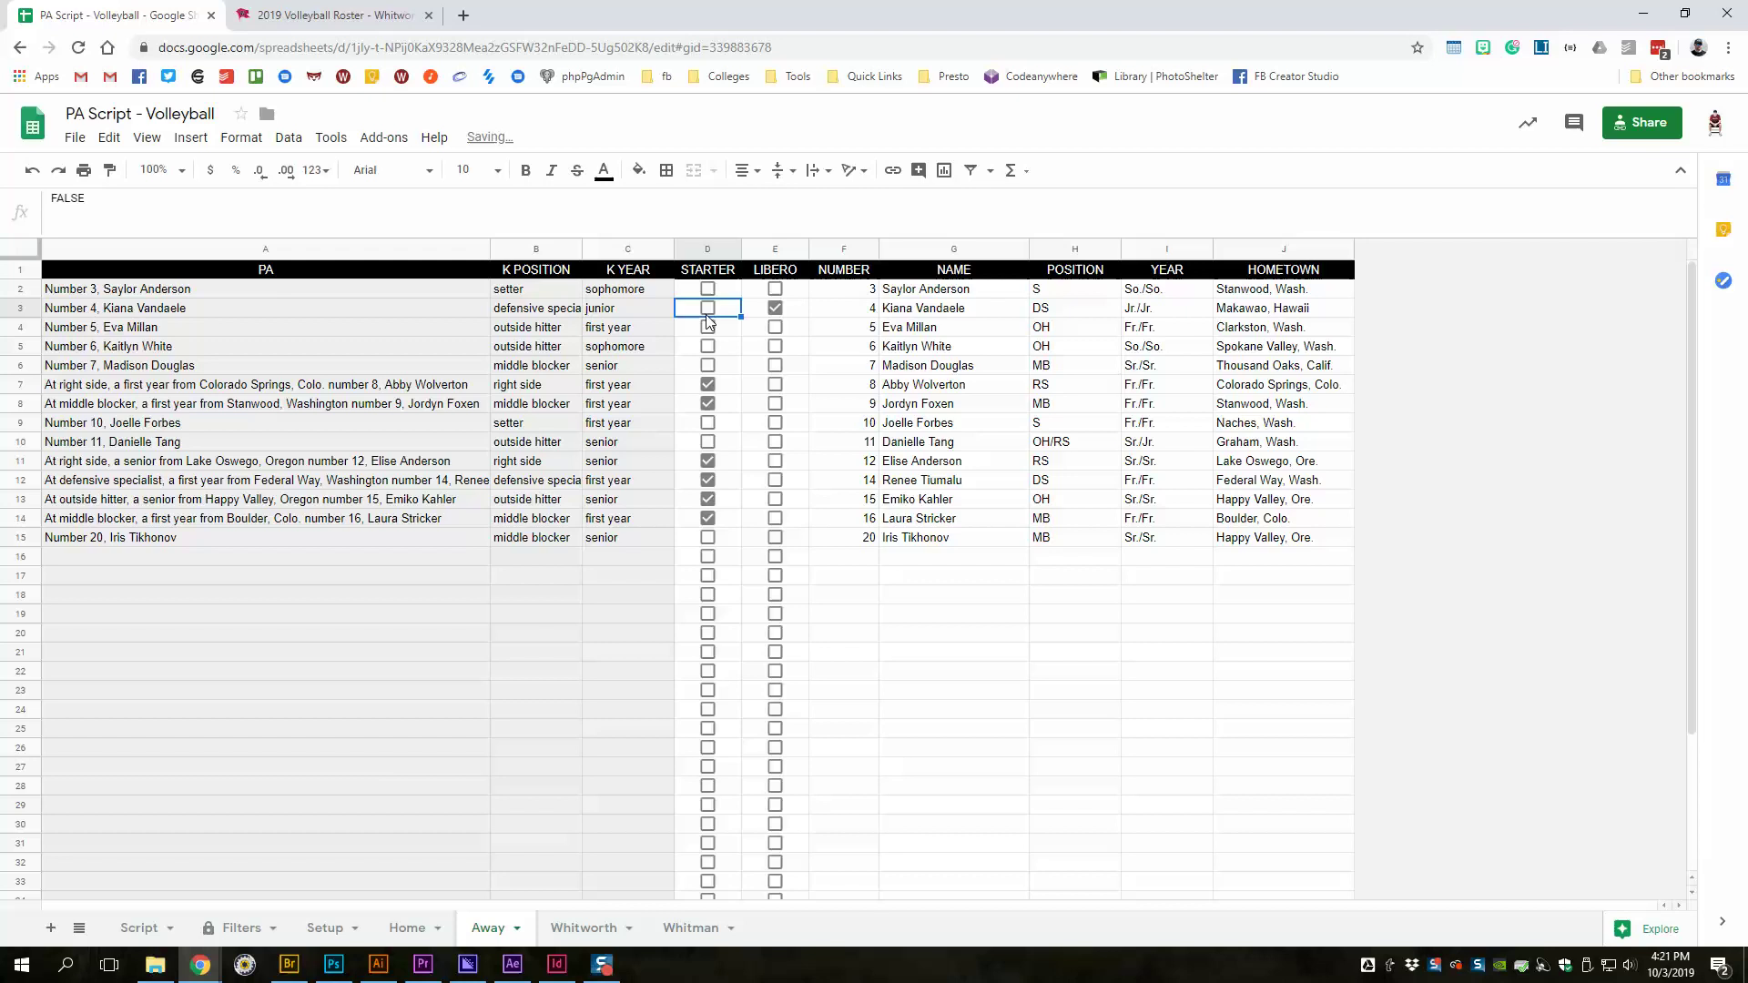
pyautogui.click(775, 309)
pyautogui.click(708, 403)
pyautogui.click(708, 384)
pyautogui.click(708, 461)
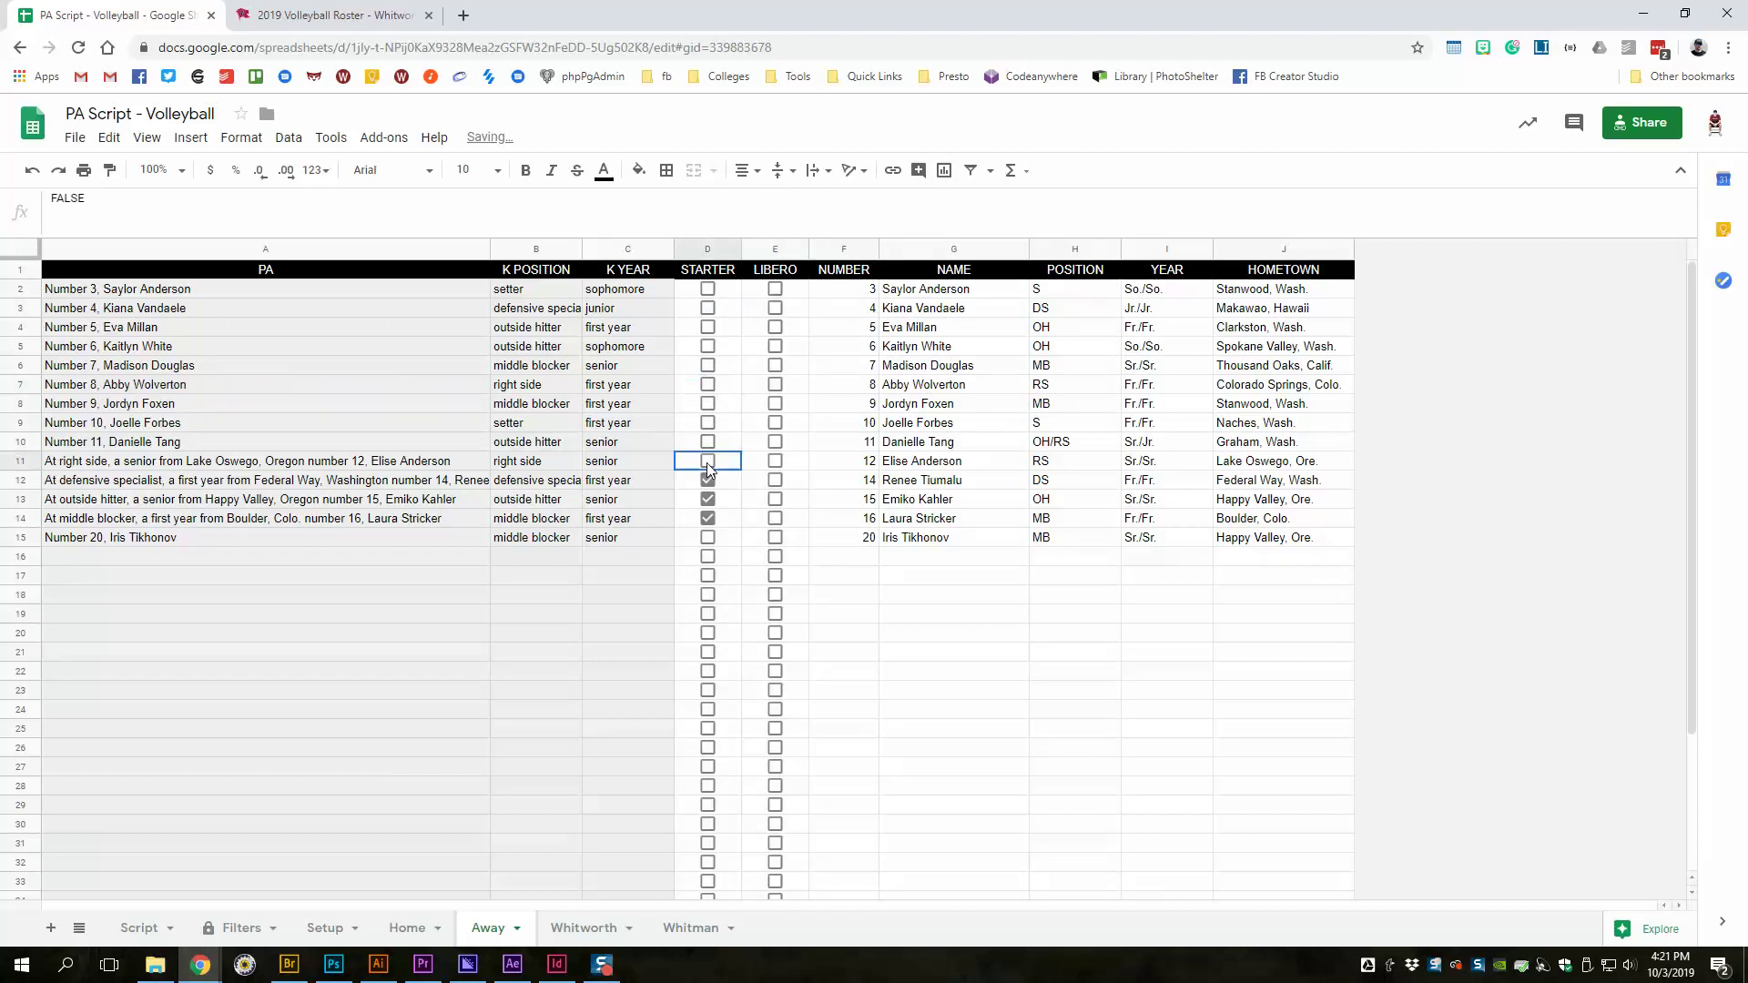
pyautogui.click(707, 480)
pyautogui.click(708, 499)
pyautogui.click(707, 518)
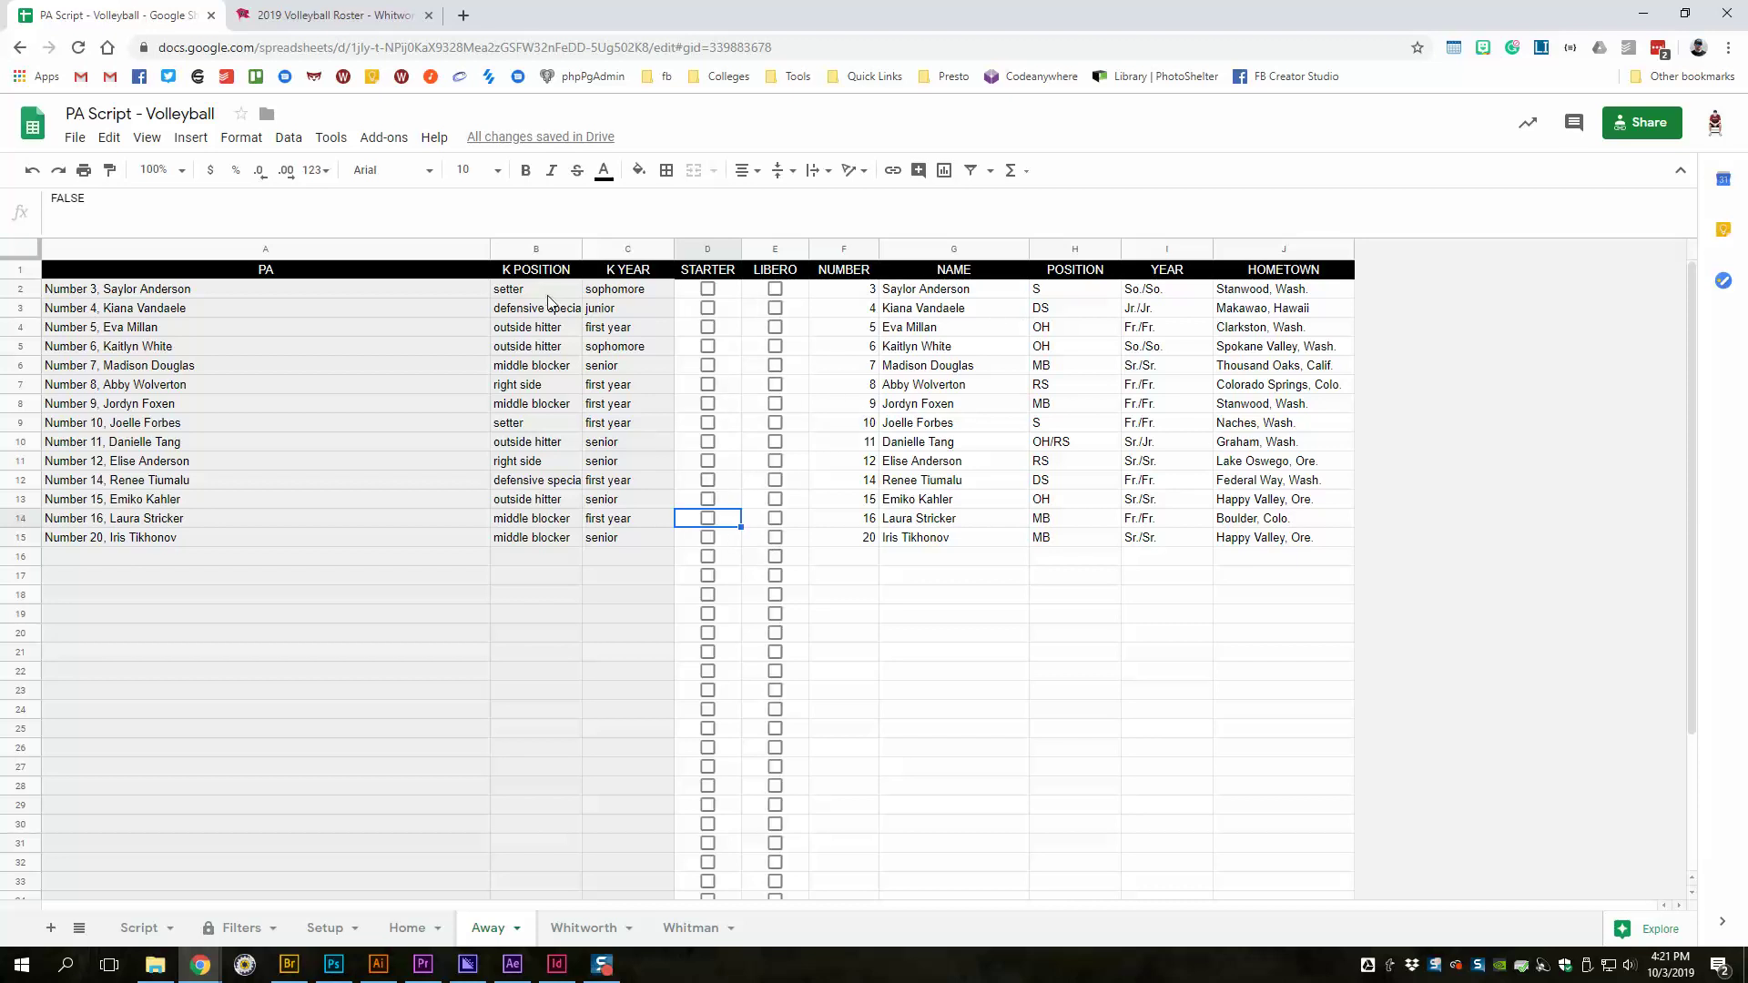
# - Check STARTER for Anderson, Vandaele, White, Douglas, Wolverton, Foxen and Tiumalu, and LIBERO for Vandaele
pyautogui.click(709, 291)
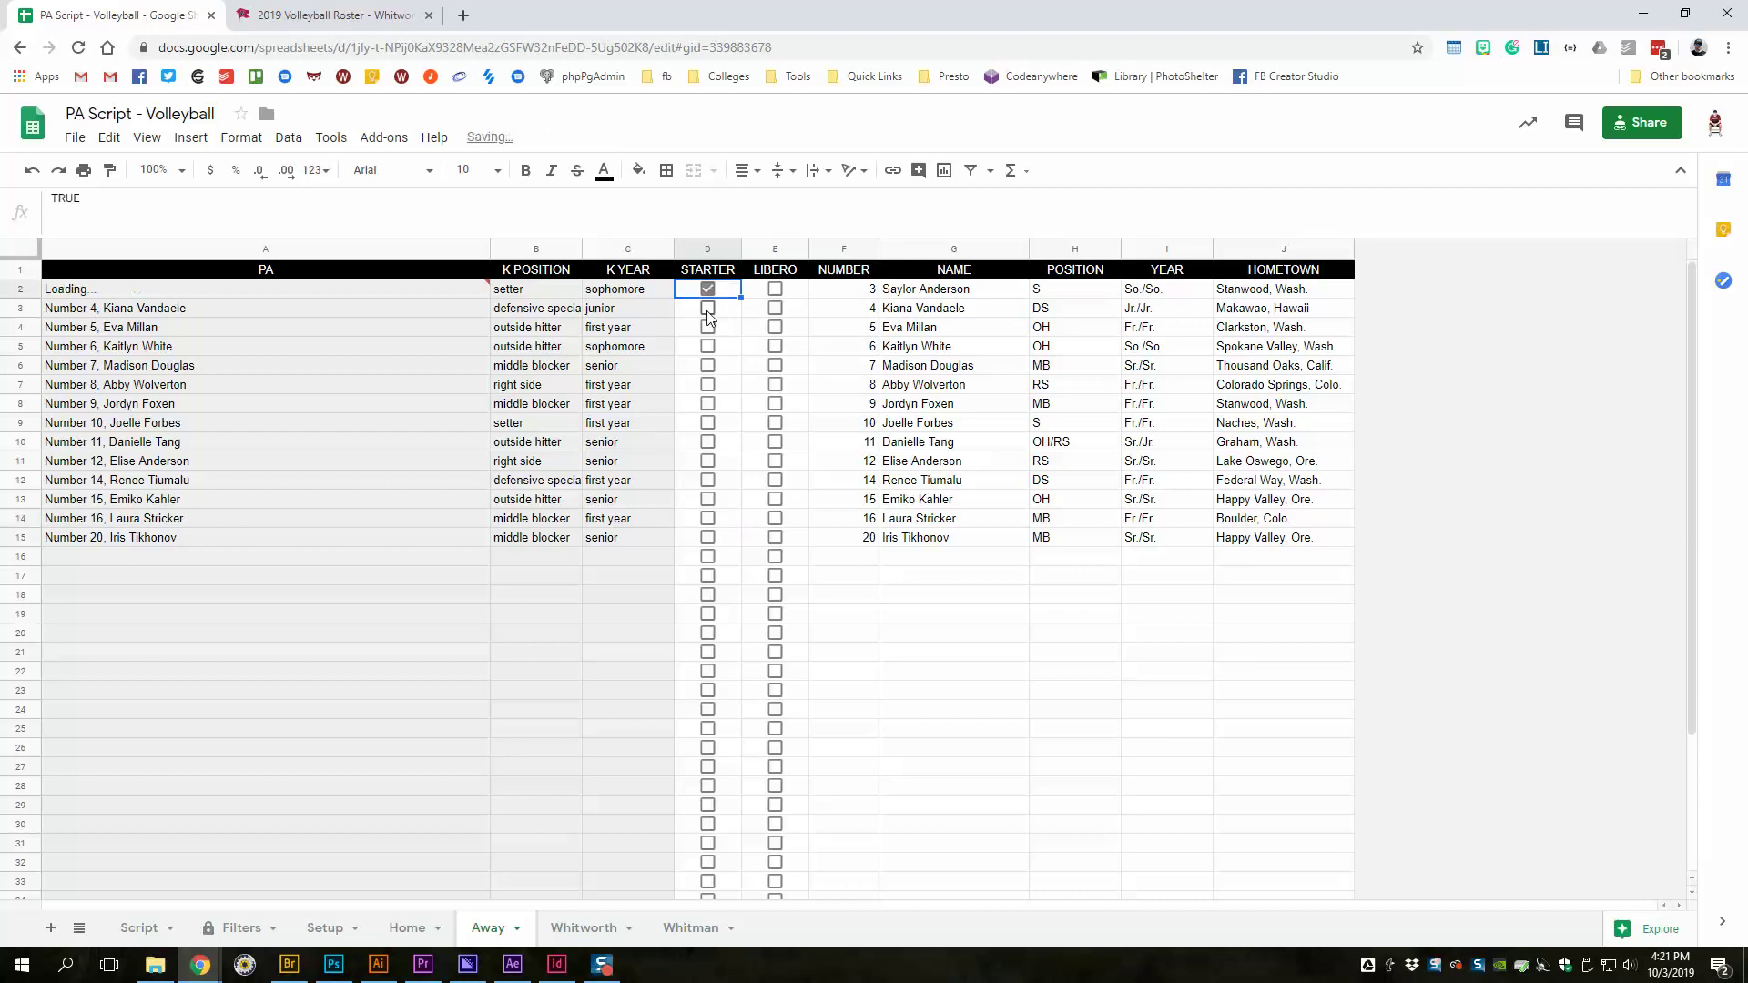
pyautogui.click(708, 310)
pyautogui.click(776, 309)
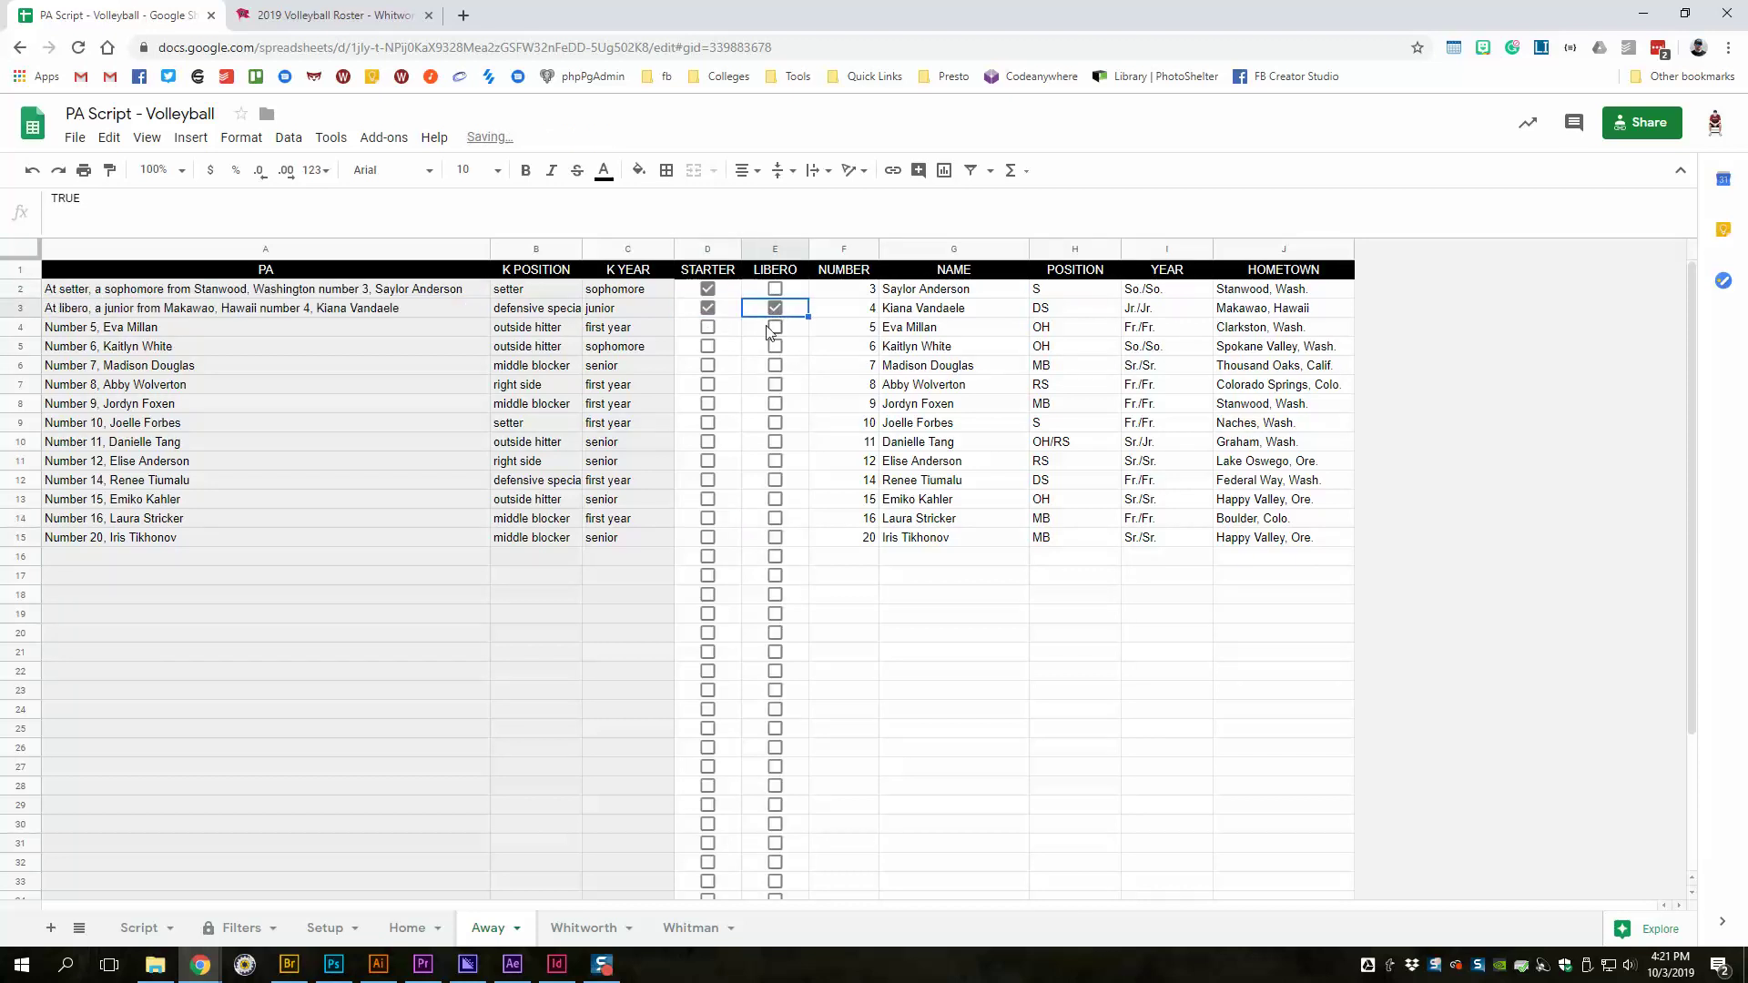
pyautogui.click(708, 347)
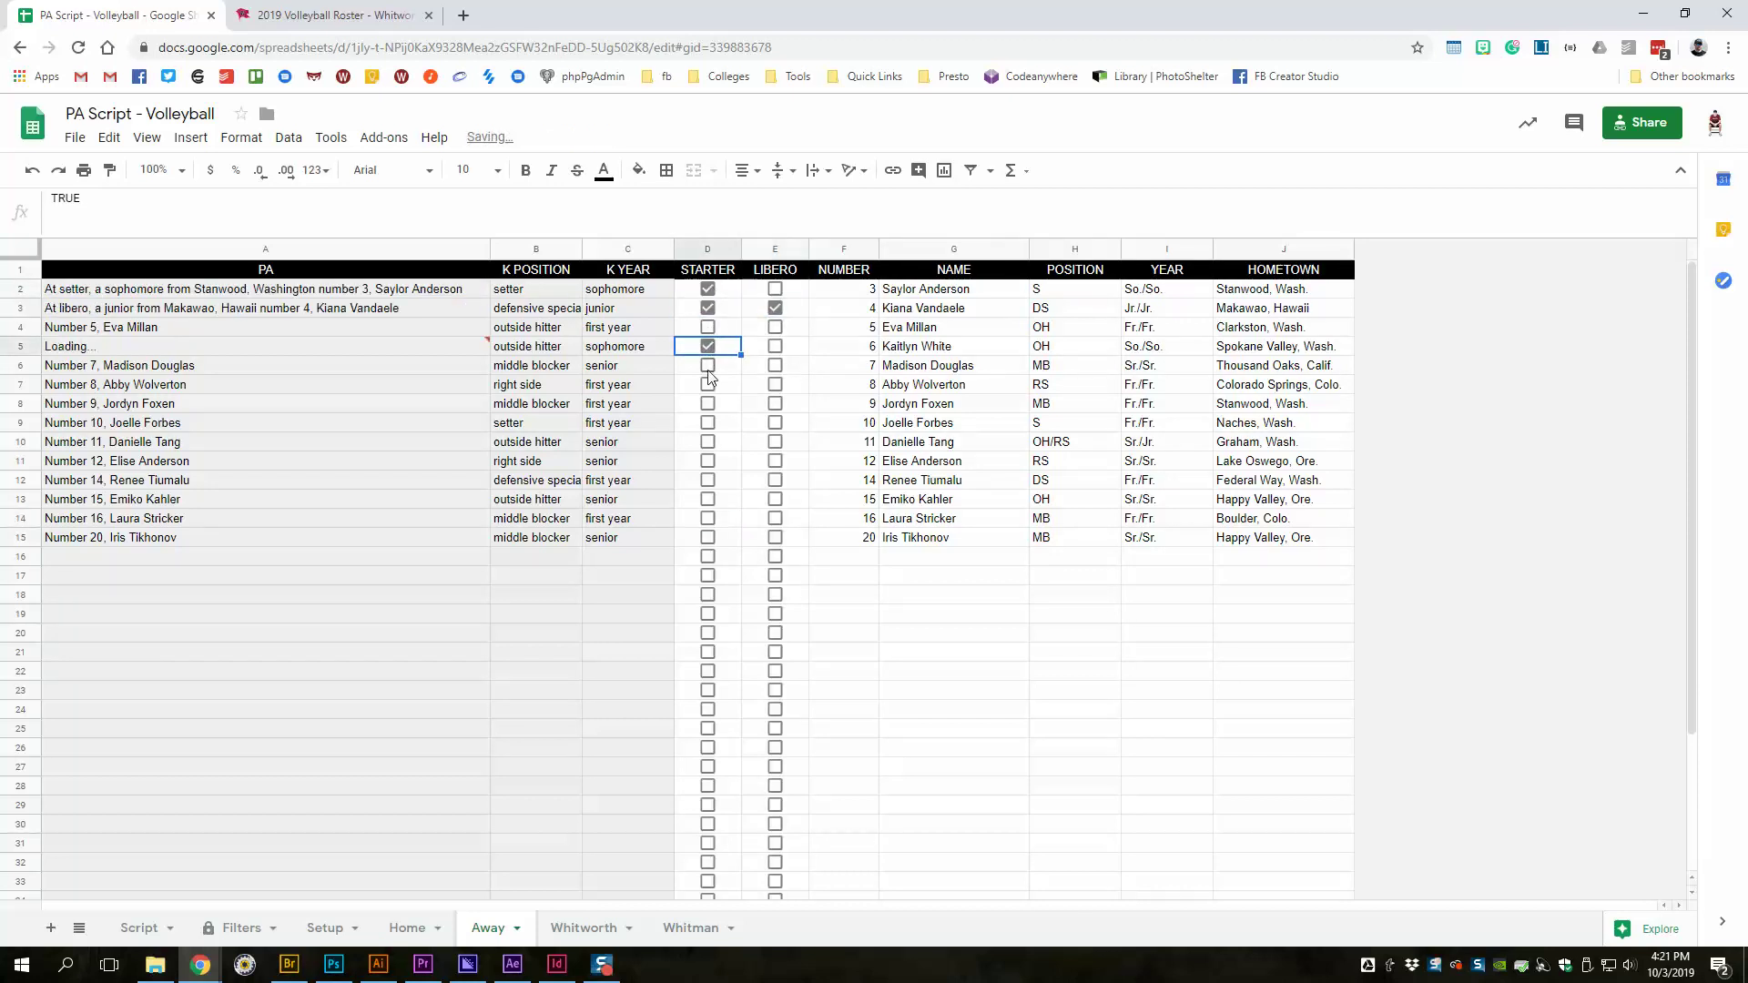
pyautogui.click(708, 366)
pyautogui.click(708, 384)
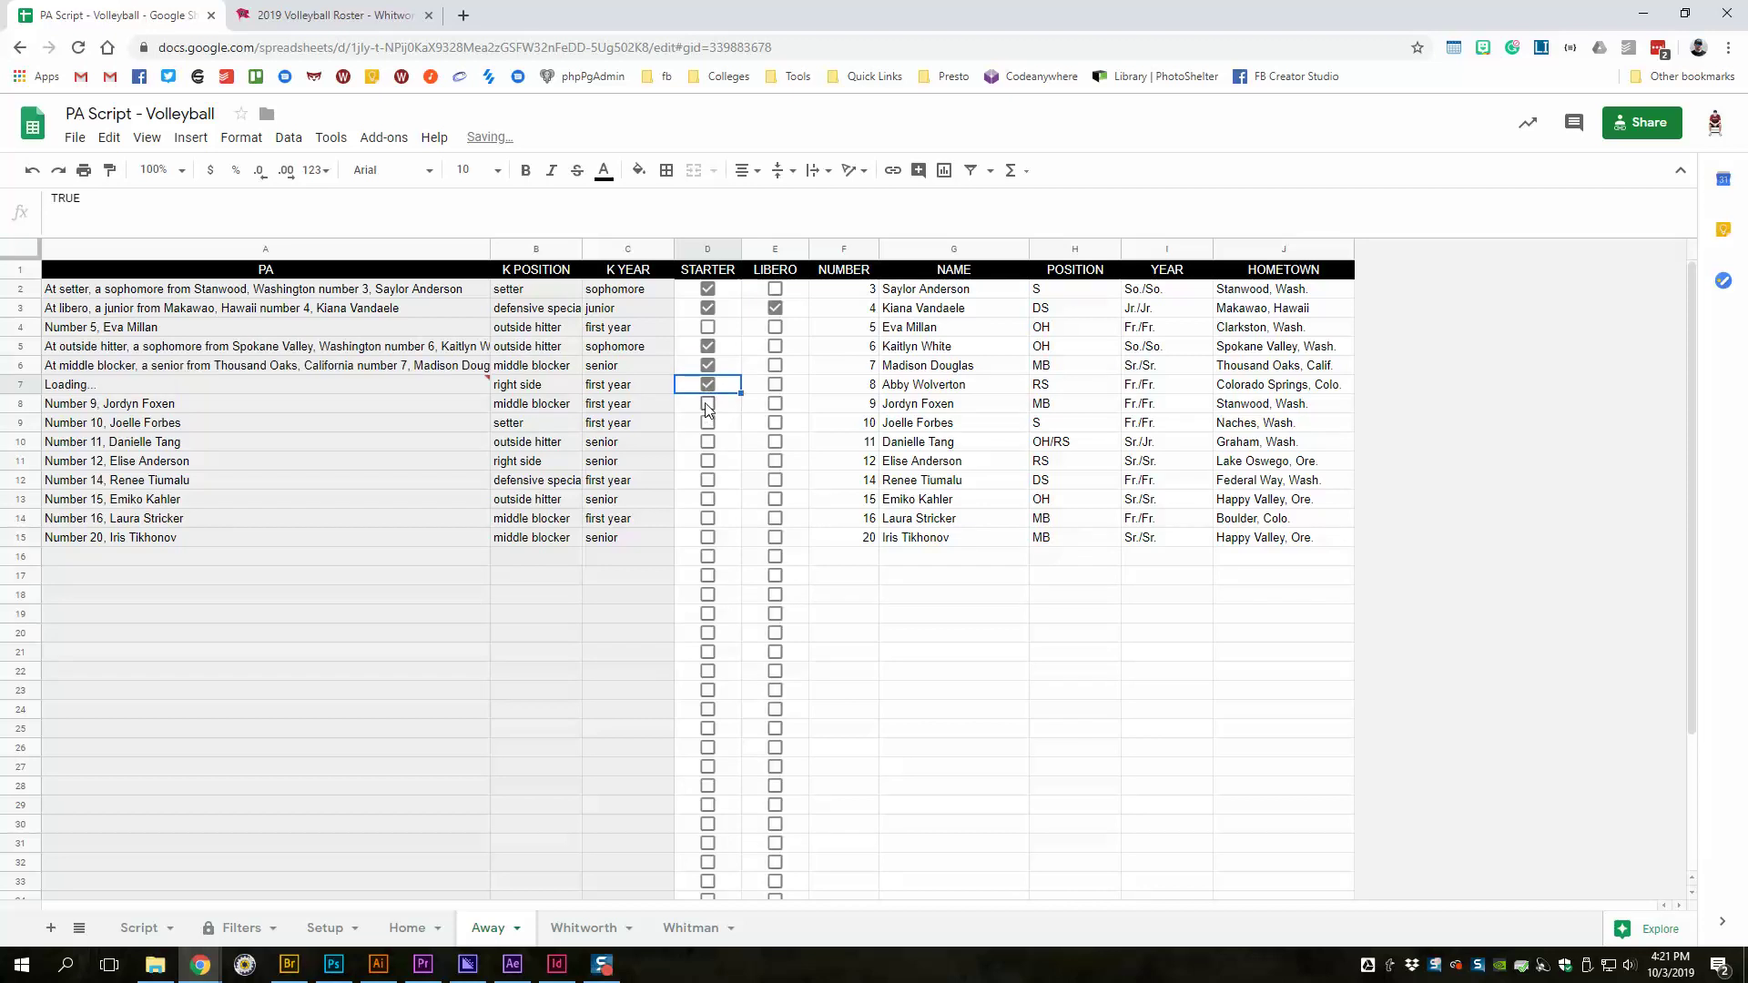
pyautogui.click(708, 404)
pyautogui.click(709, 480)
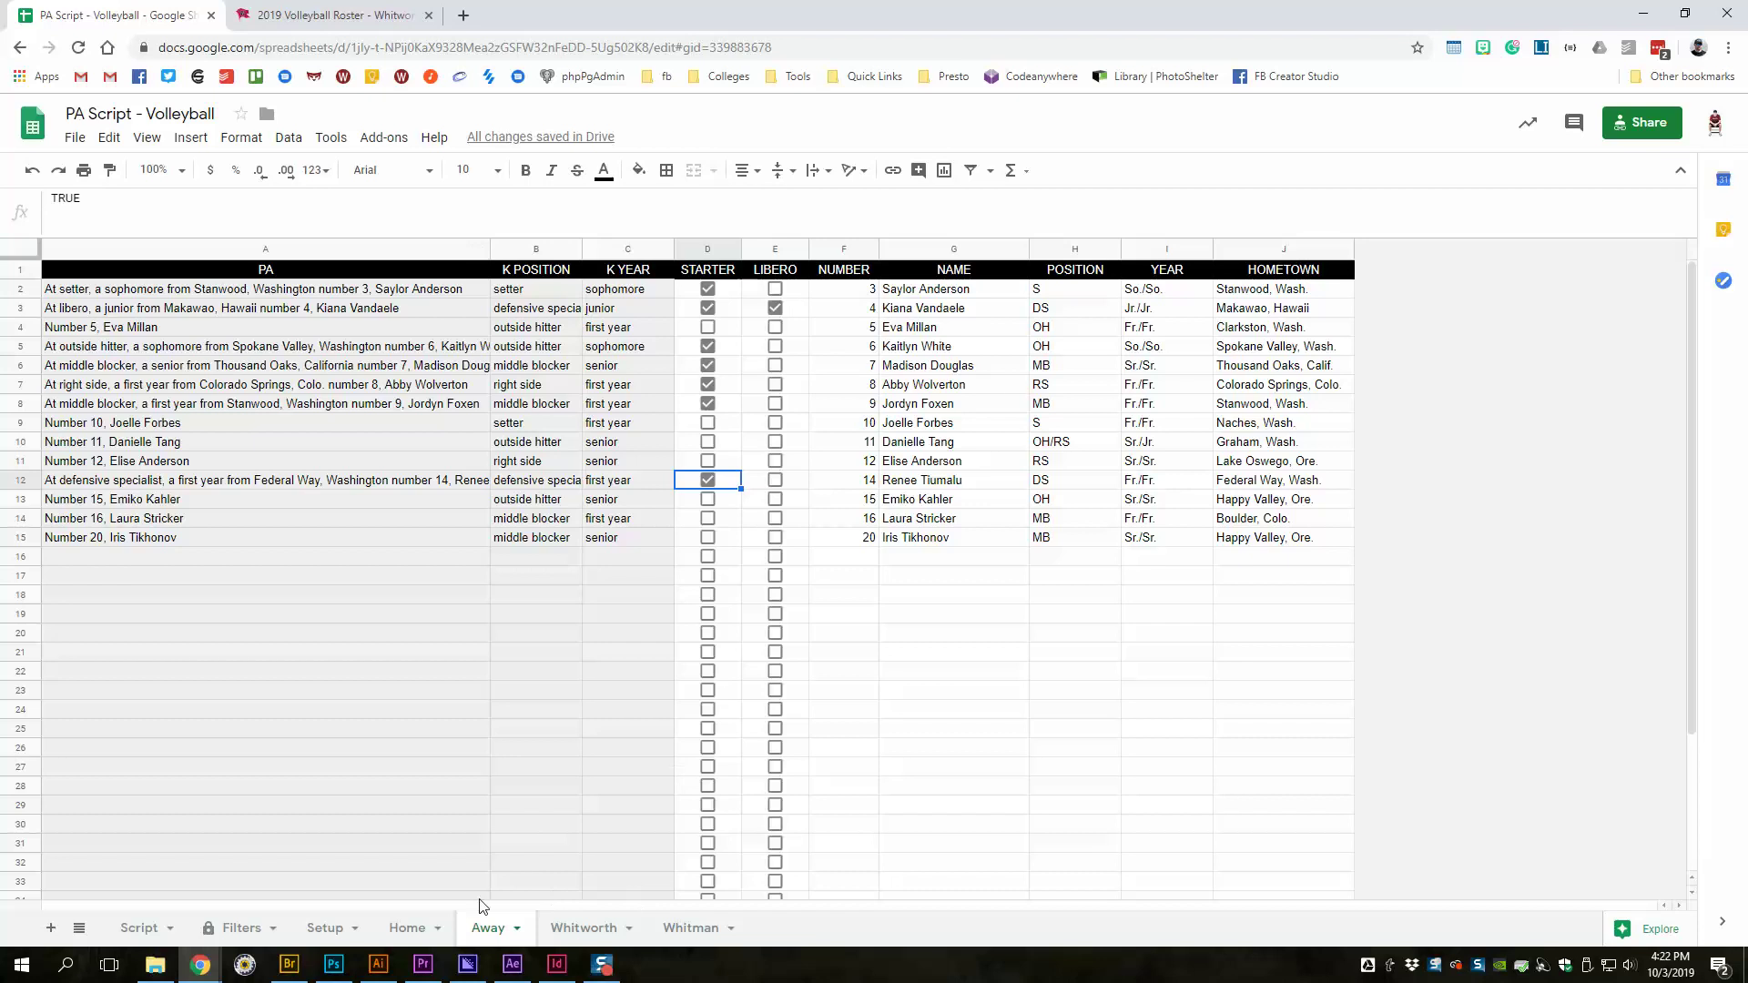
pyautogui.click(406, 928)
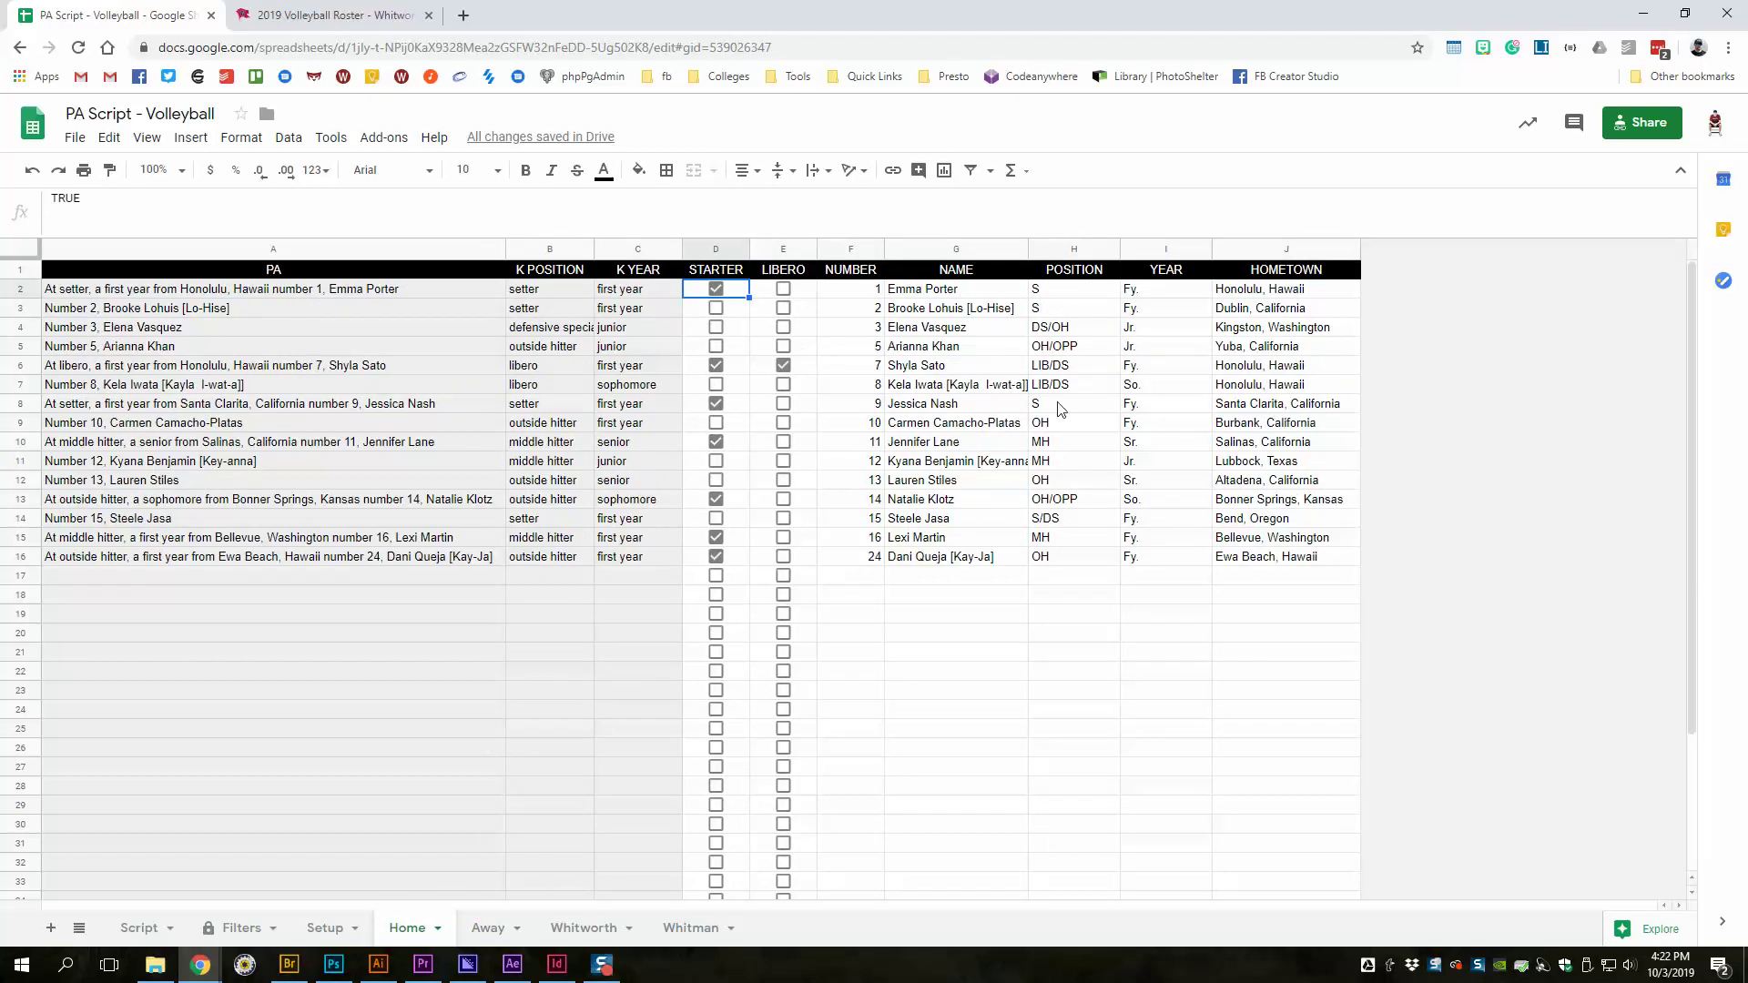
pyautogui.click(718, 499)
pyautogui.click(715, 480)
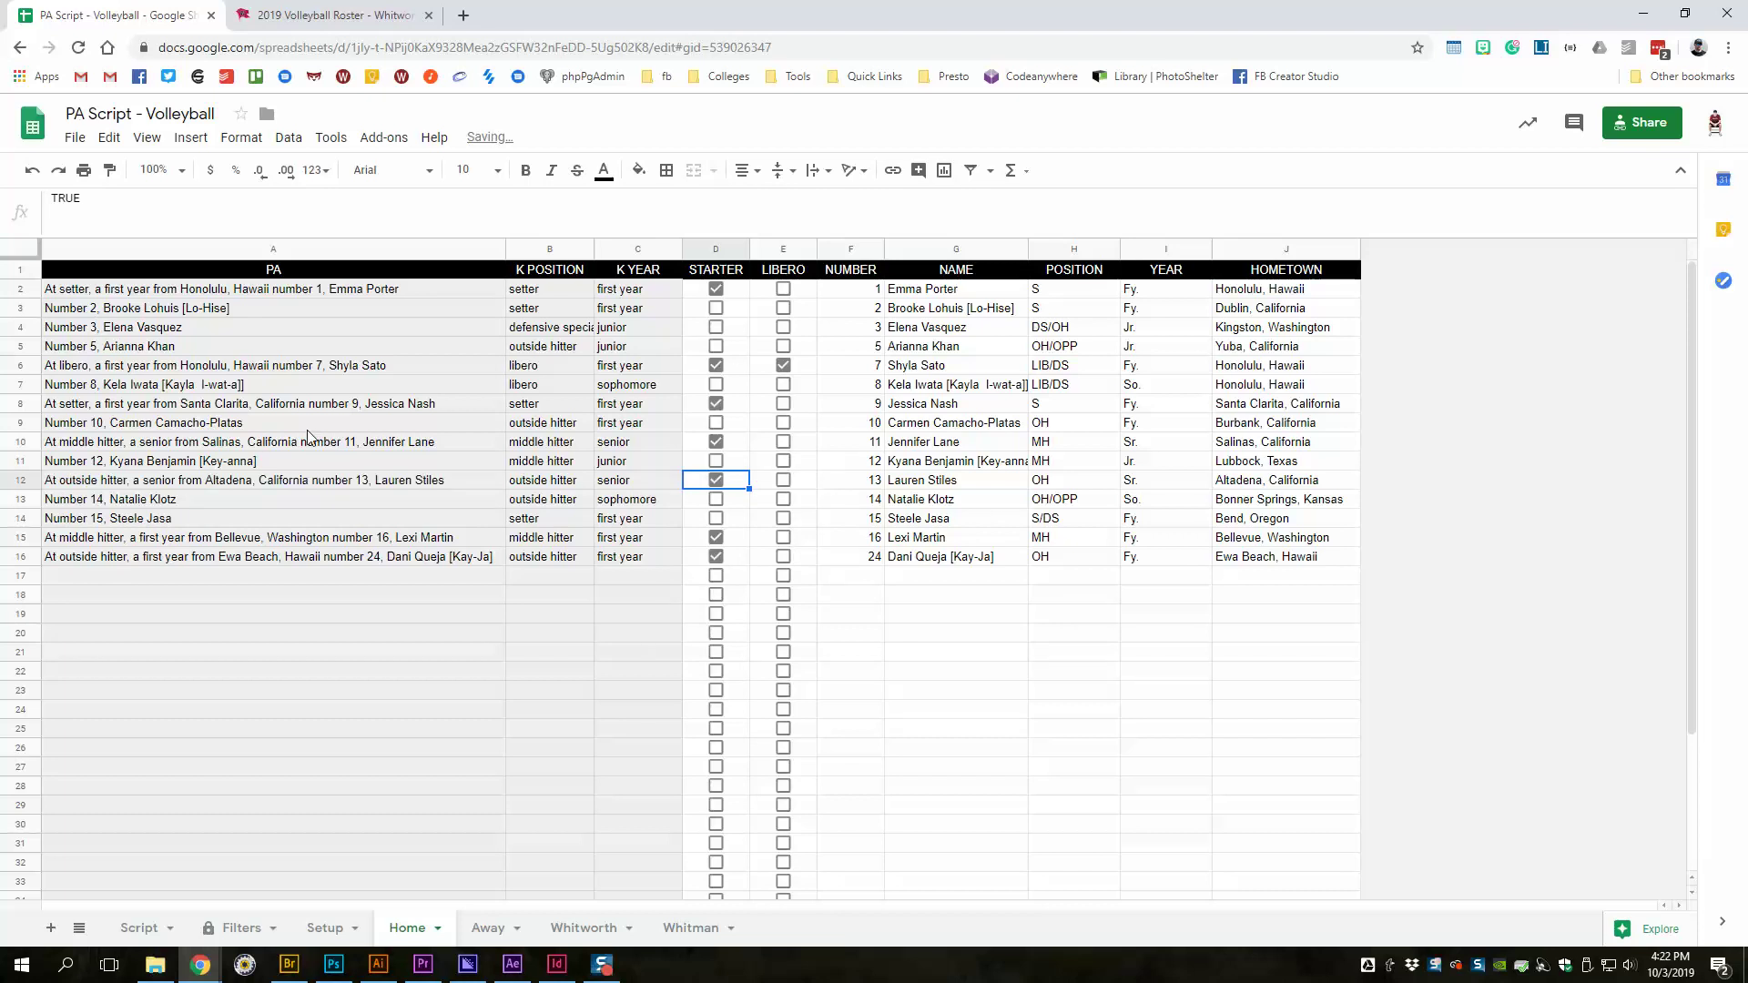
pyautogui.click(314, 936)
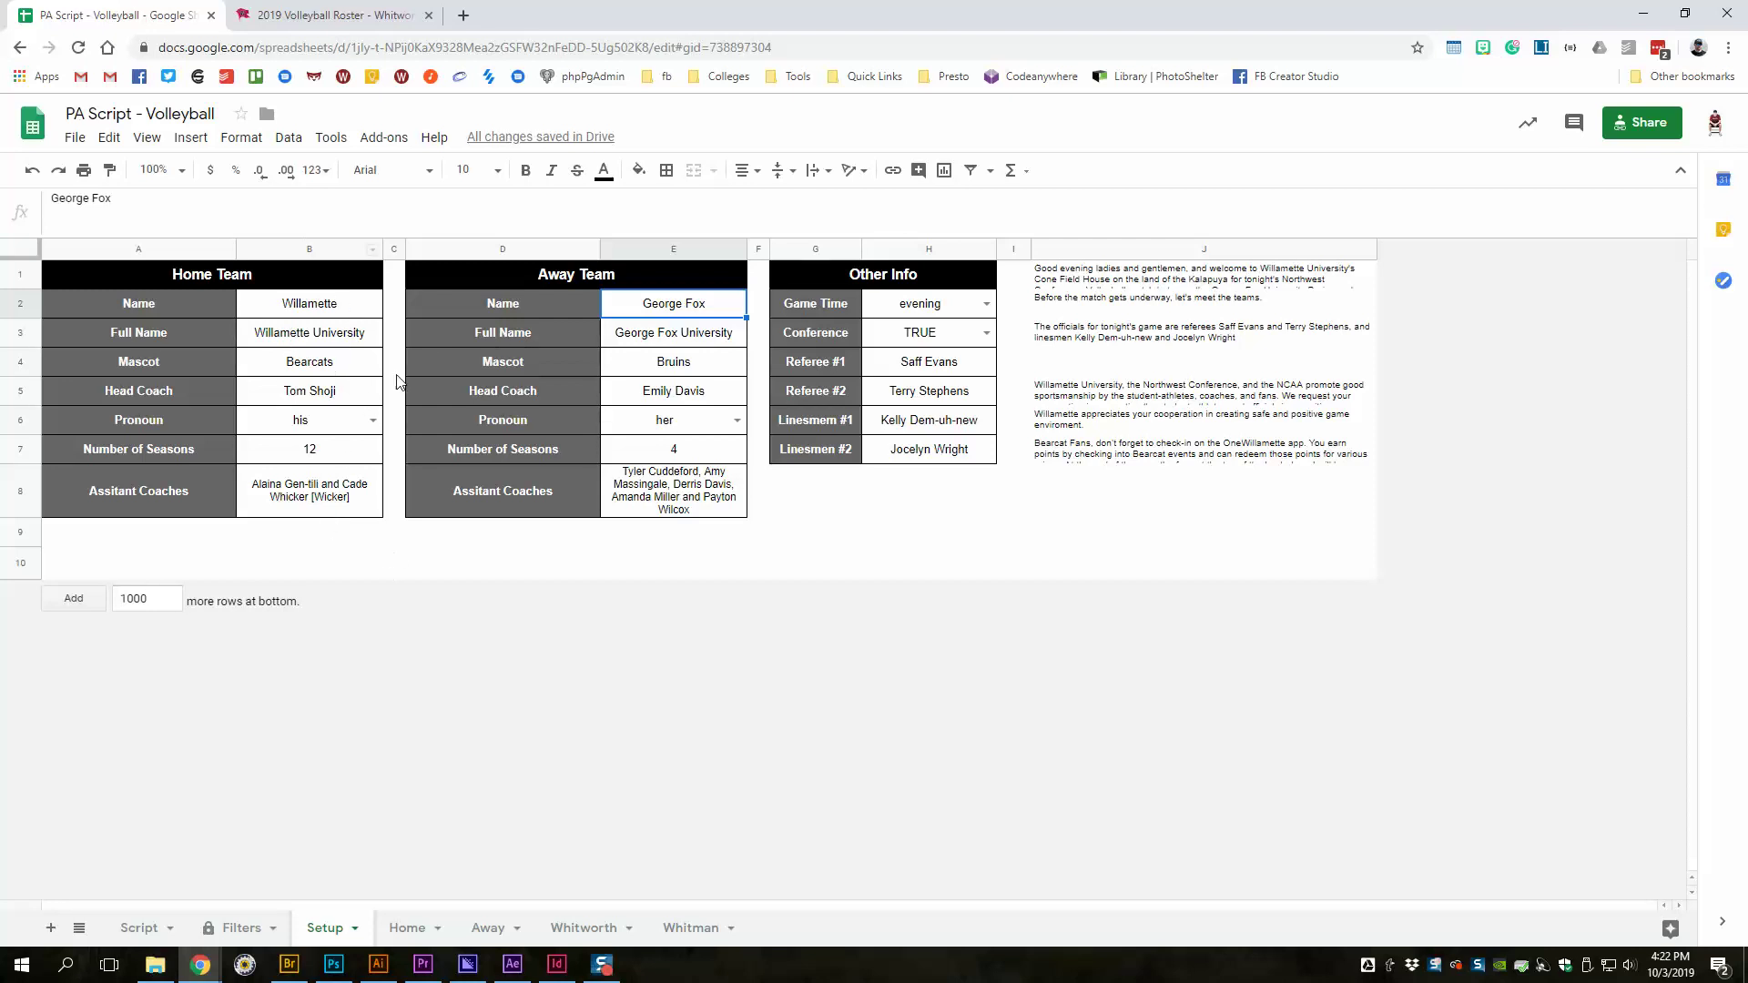
# - Enter Whitworth, Whitworth University and Pirates as the away team name, full name and mascot
pyautogui.click(678, 327)
pyautogui.click(679, 308)
pyautogui.write('Whi')
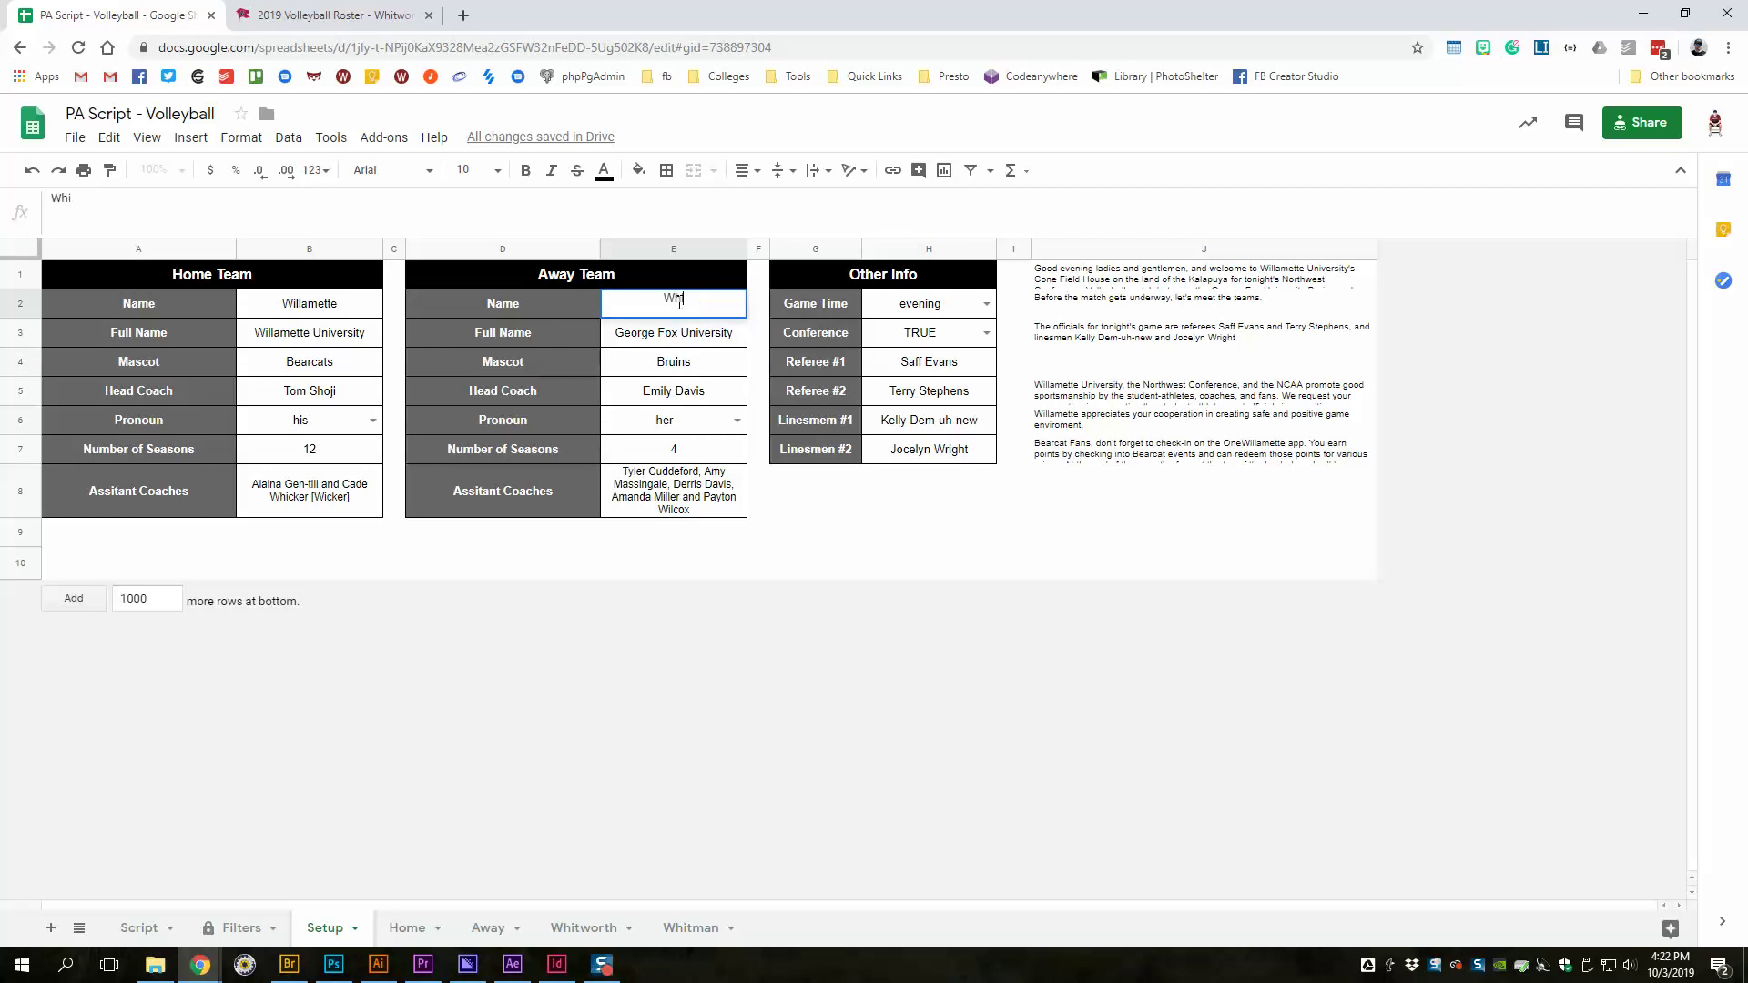
pyautogui.write('t')
pyautogui.write('worth')
pyautogui.press('Tab')
pyautogui.press('Tab')
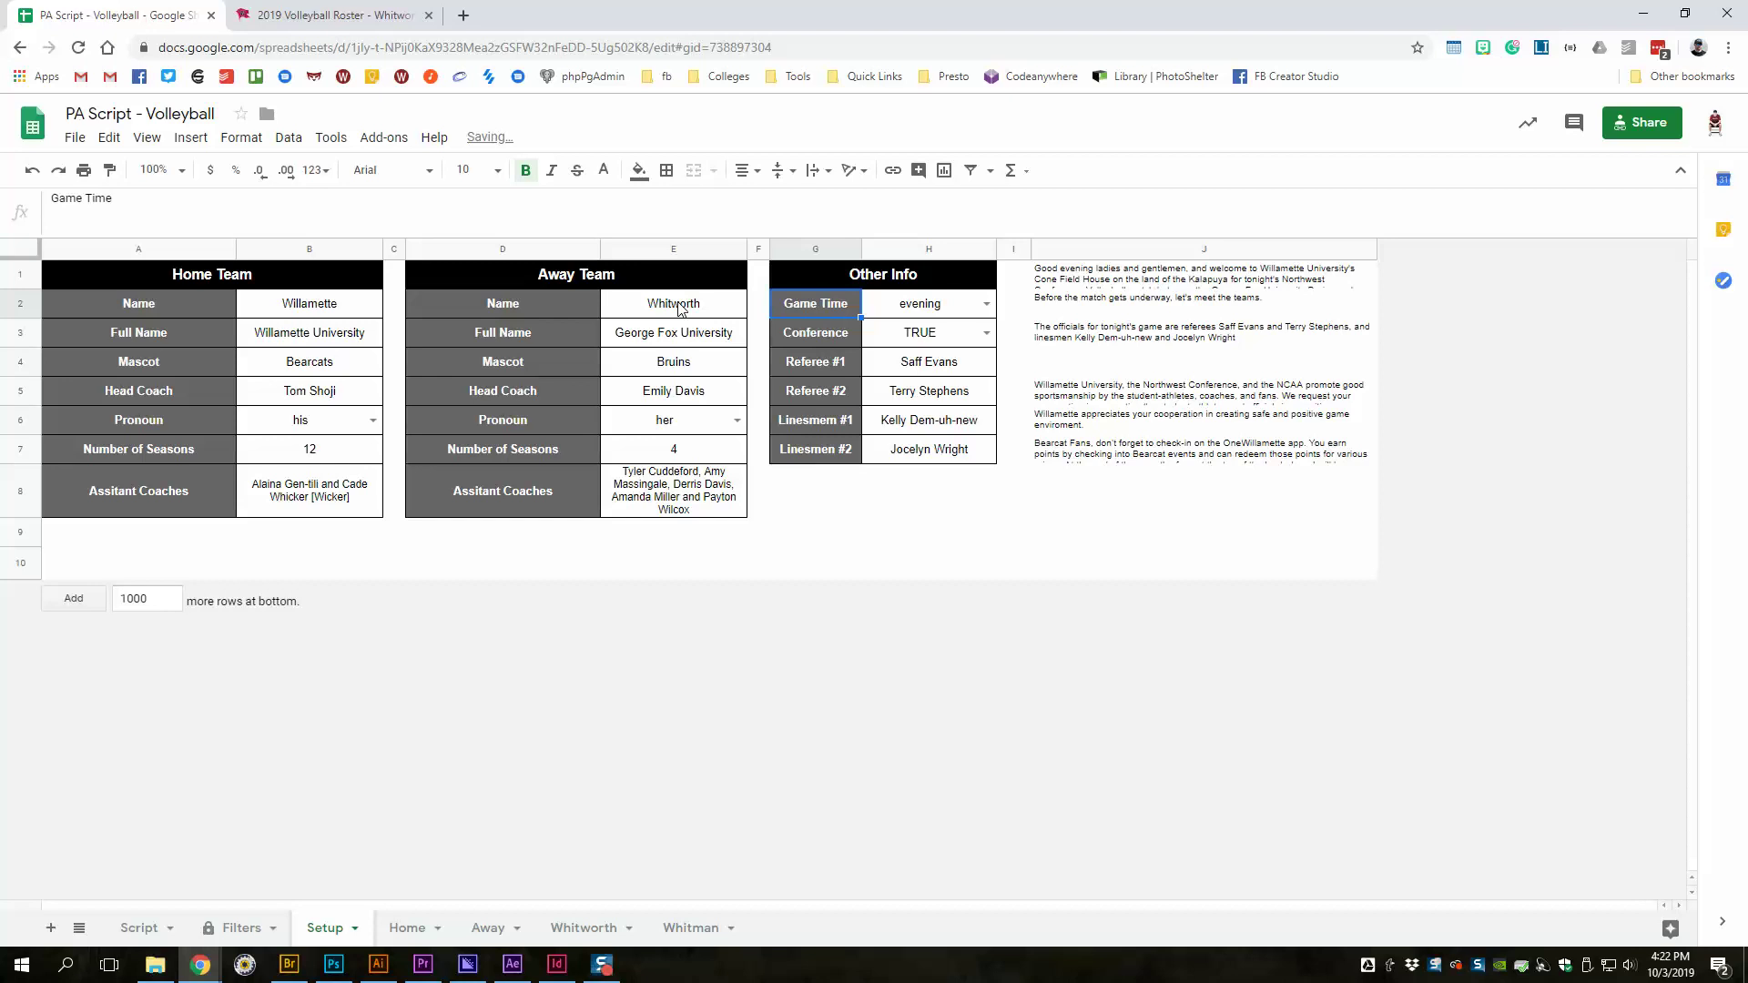
pyautogui.click(678, 310)
pyautogui.press('Down')
pyautogui.write('Whit')
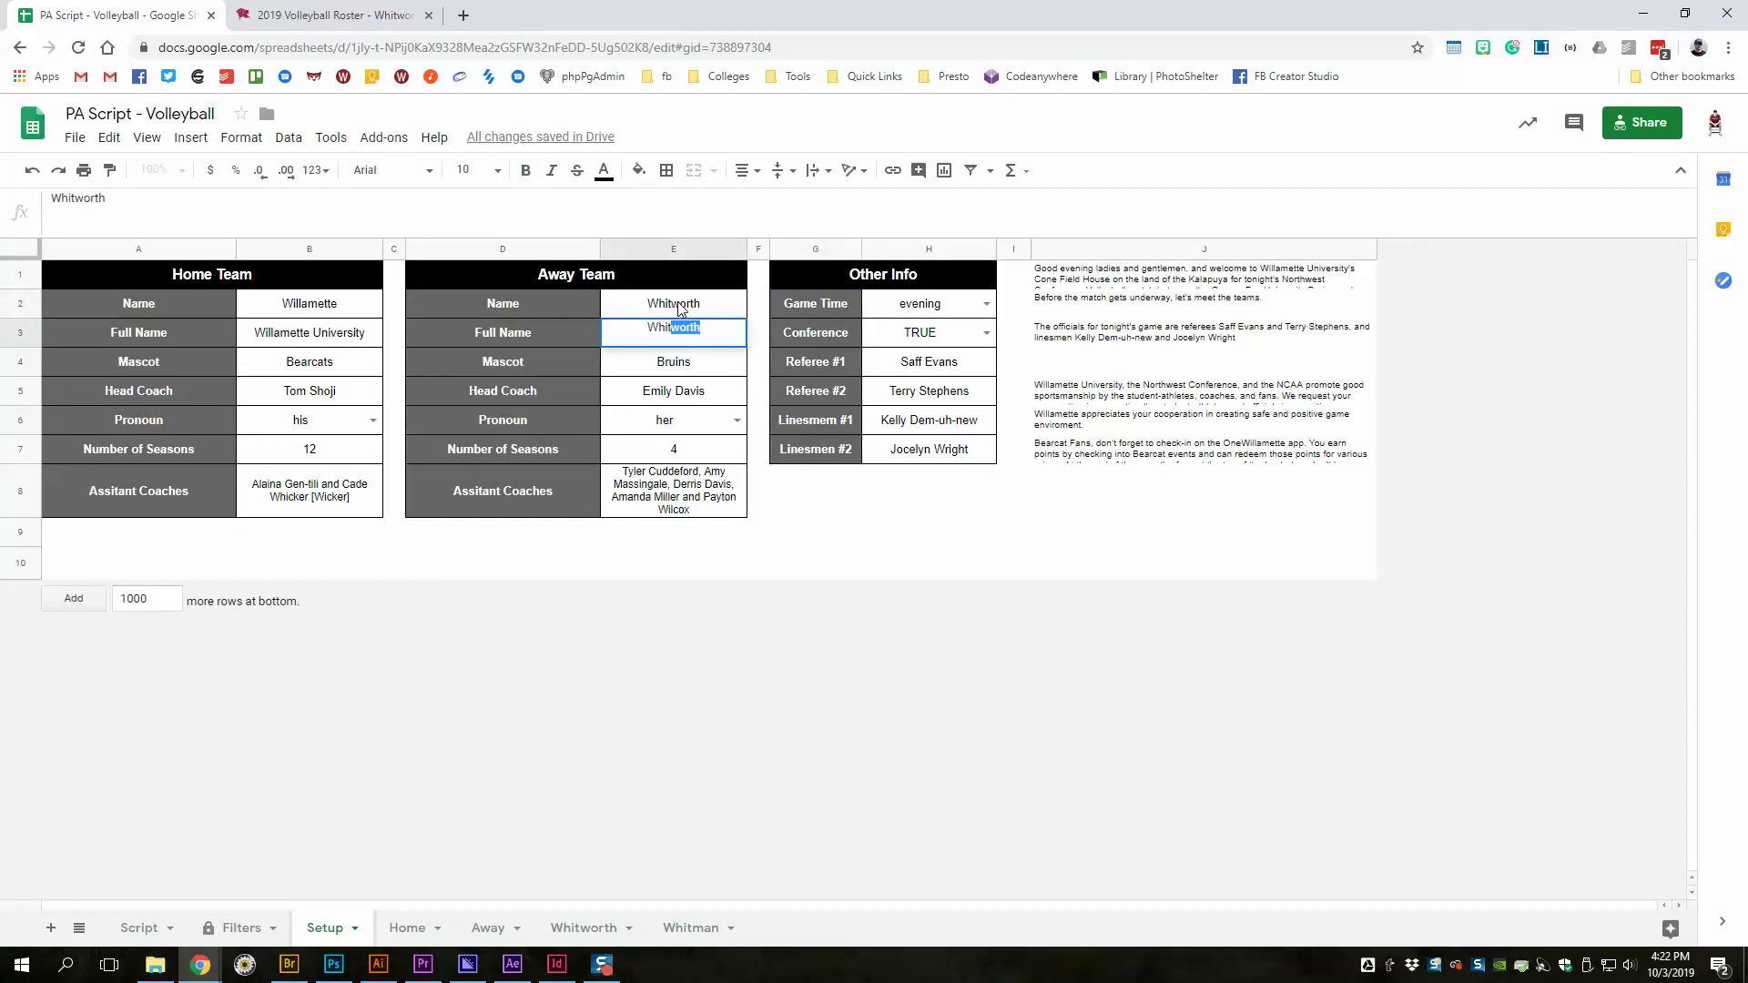
pyautogui.write('worth Univer')
pyautogui.write('sity')
pyautogui.press('Tab')
pyautogui.press('Return')
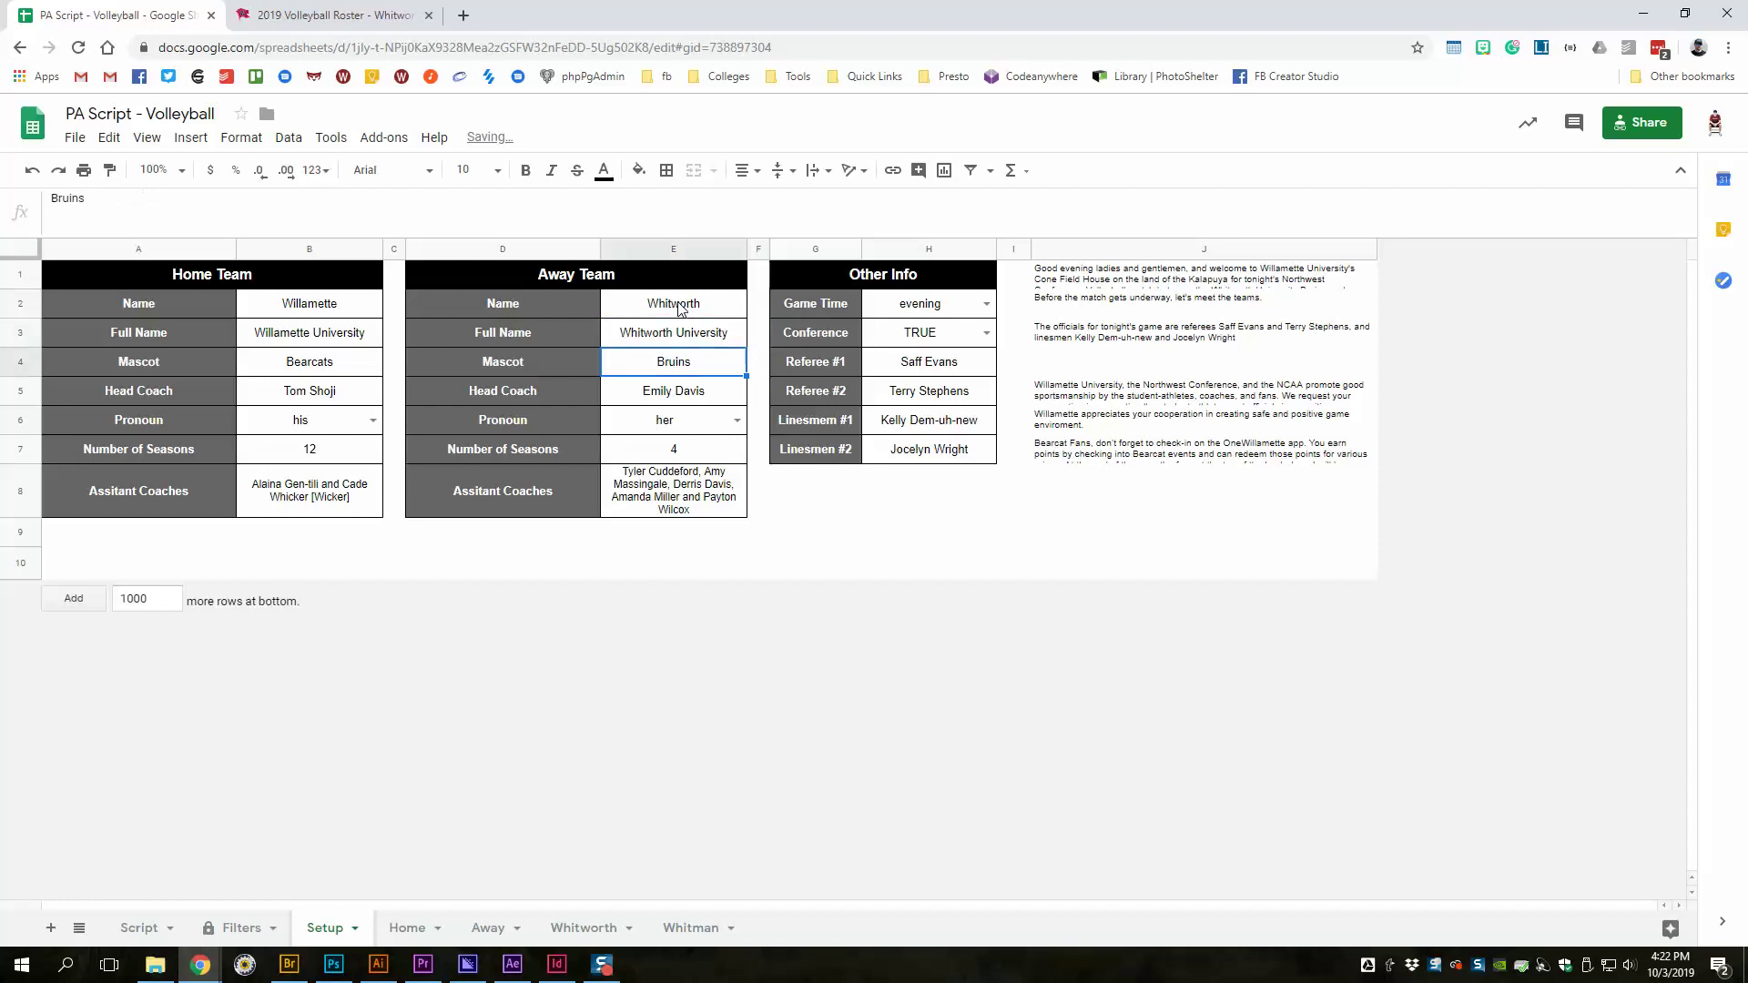
pyautogui.write('Pira')
pyautogui.write('t')
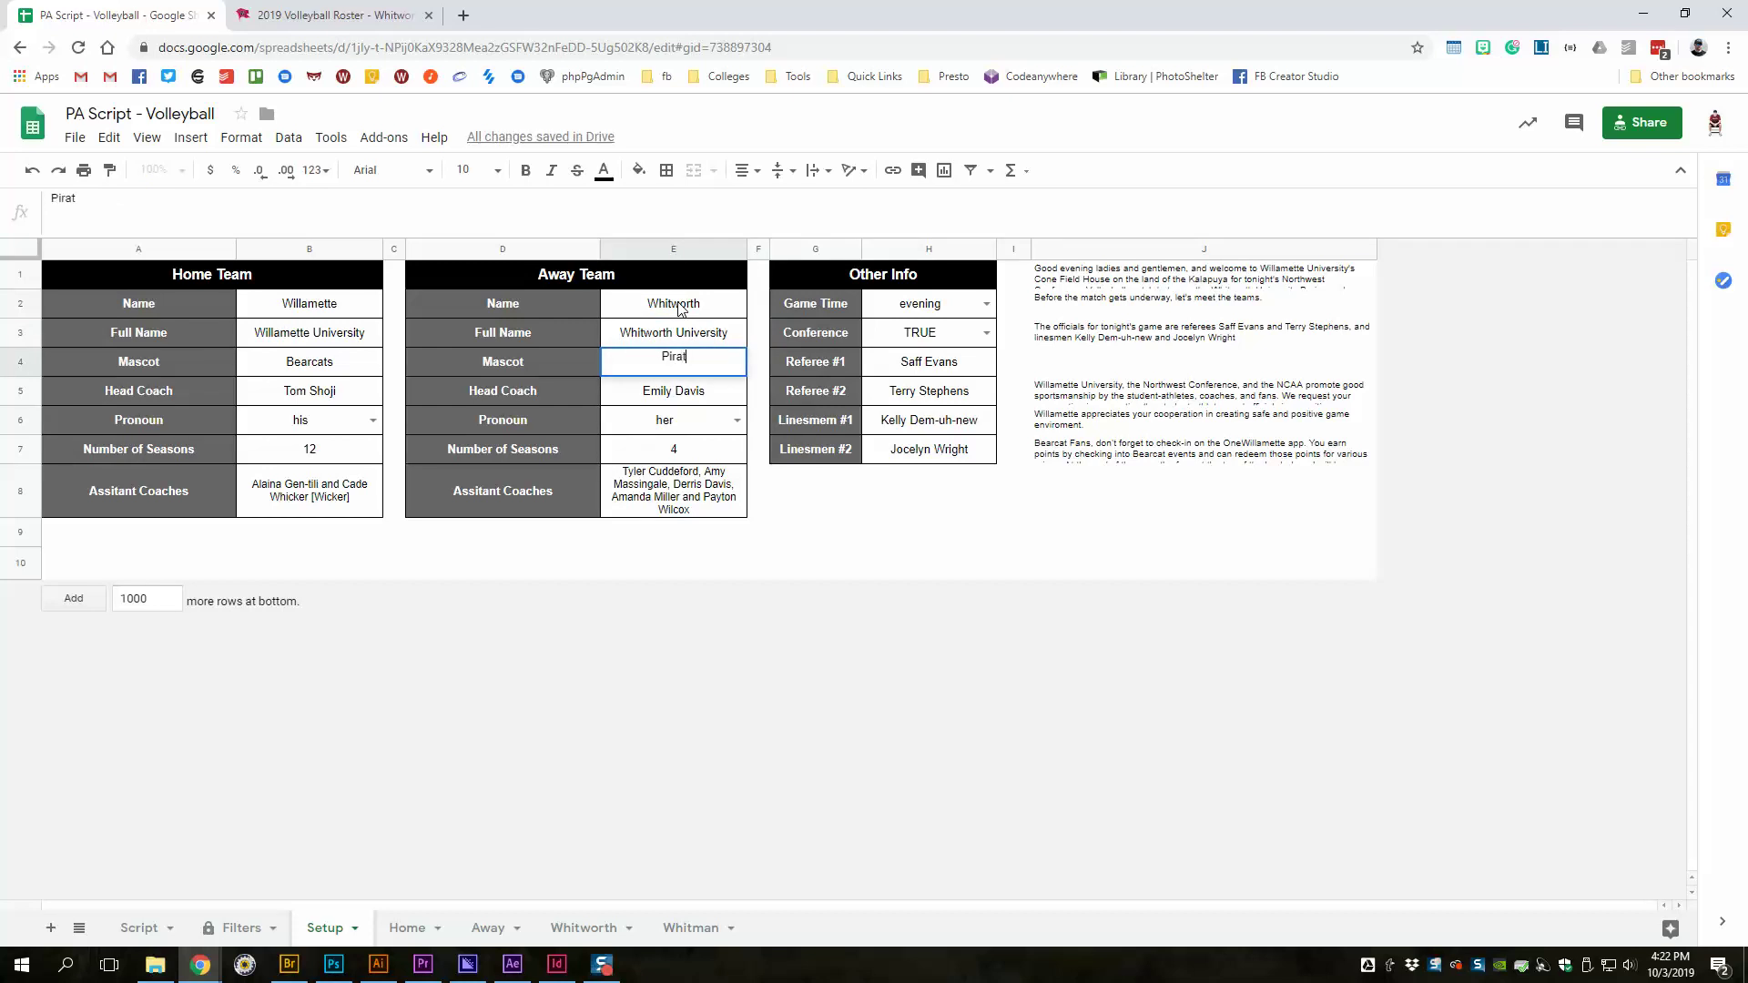
pyautogui.write('es')
pyautogui.press('Return')
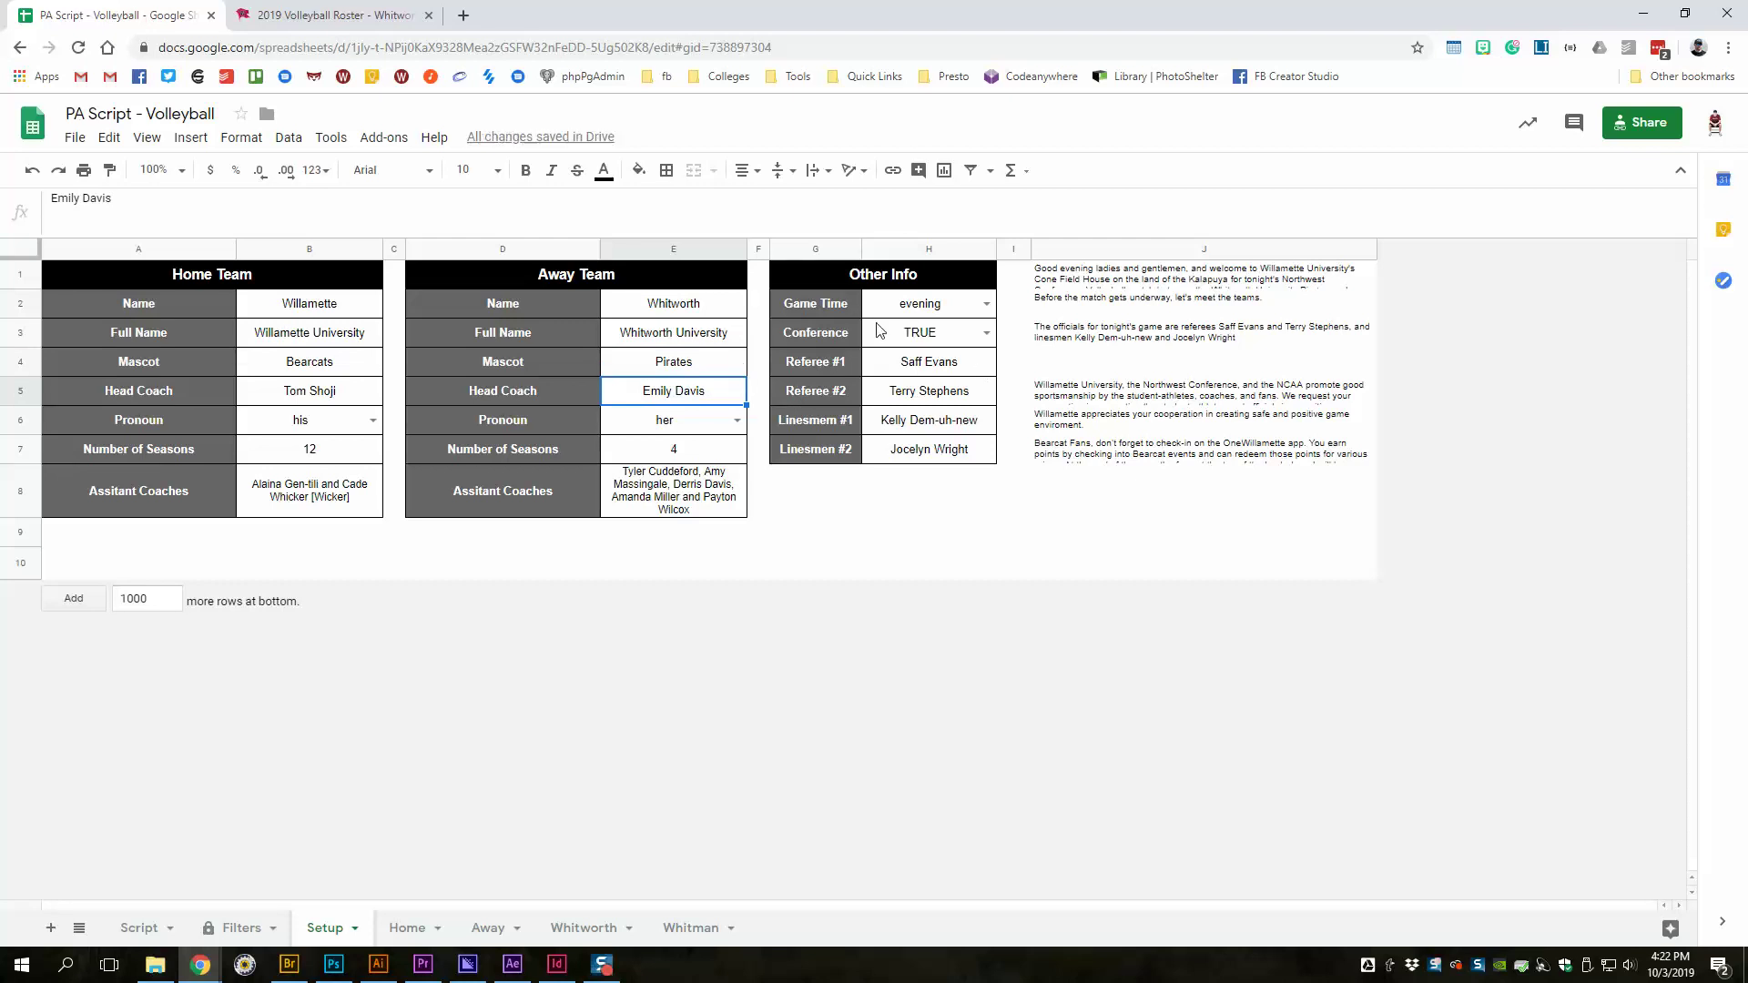
# - Review the Game Time and Conference dropdowns, the officials' names and the announcement formulas, leaving them unchanged
pyautogui.click(986, 304)
pyautogui.press('Return')
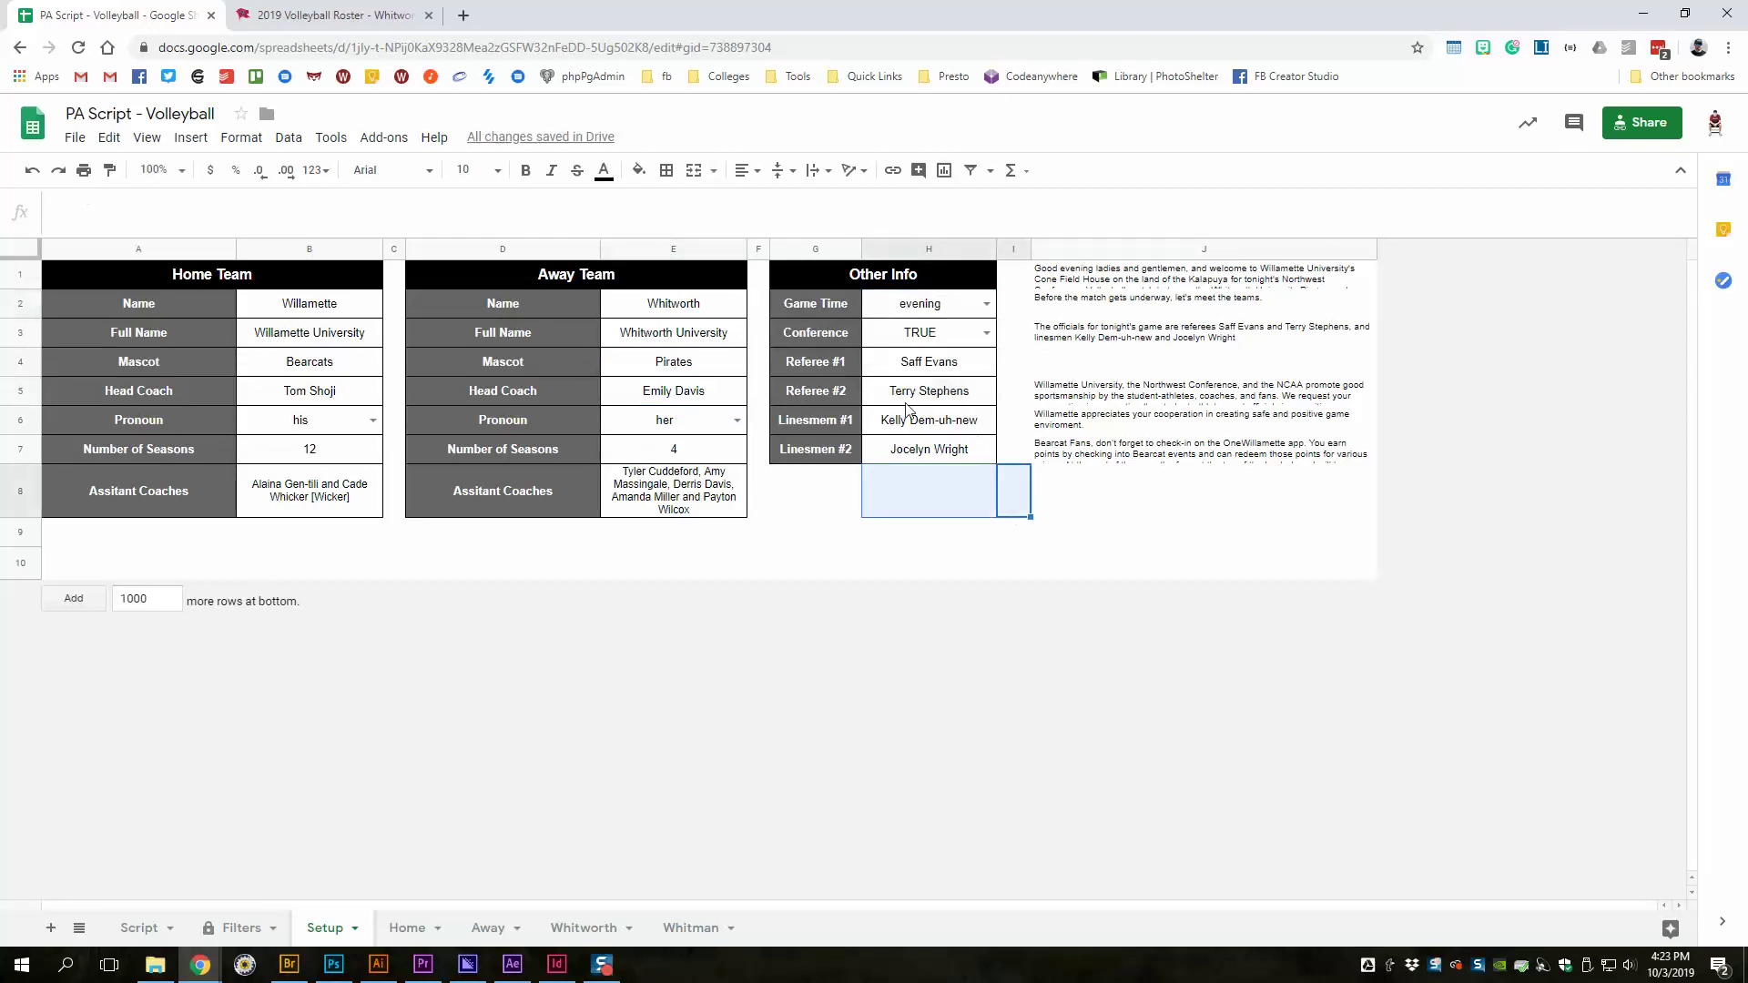
pyautogui.click(989, 333)
pyautogui.press('Return')
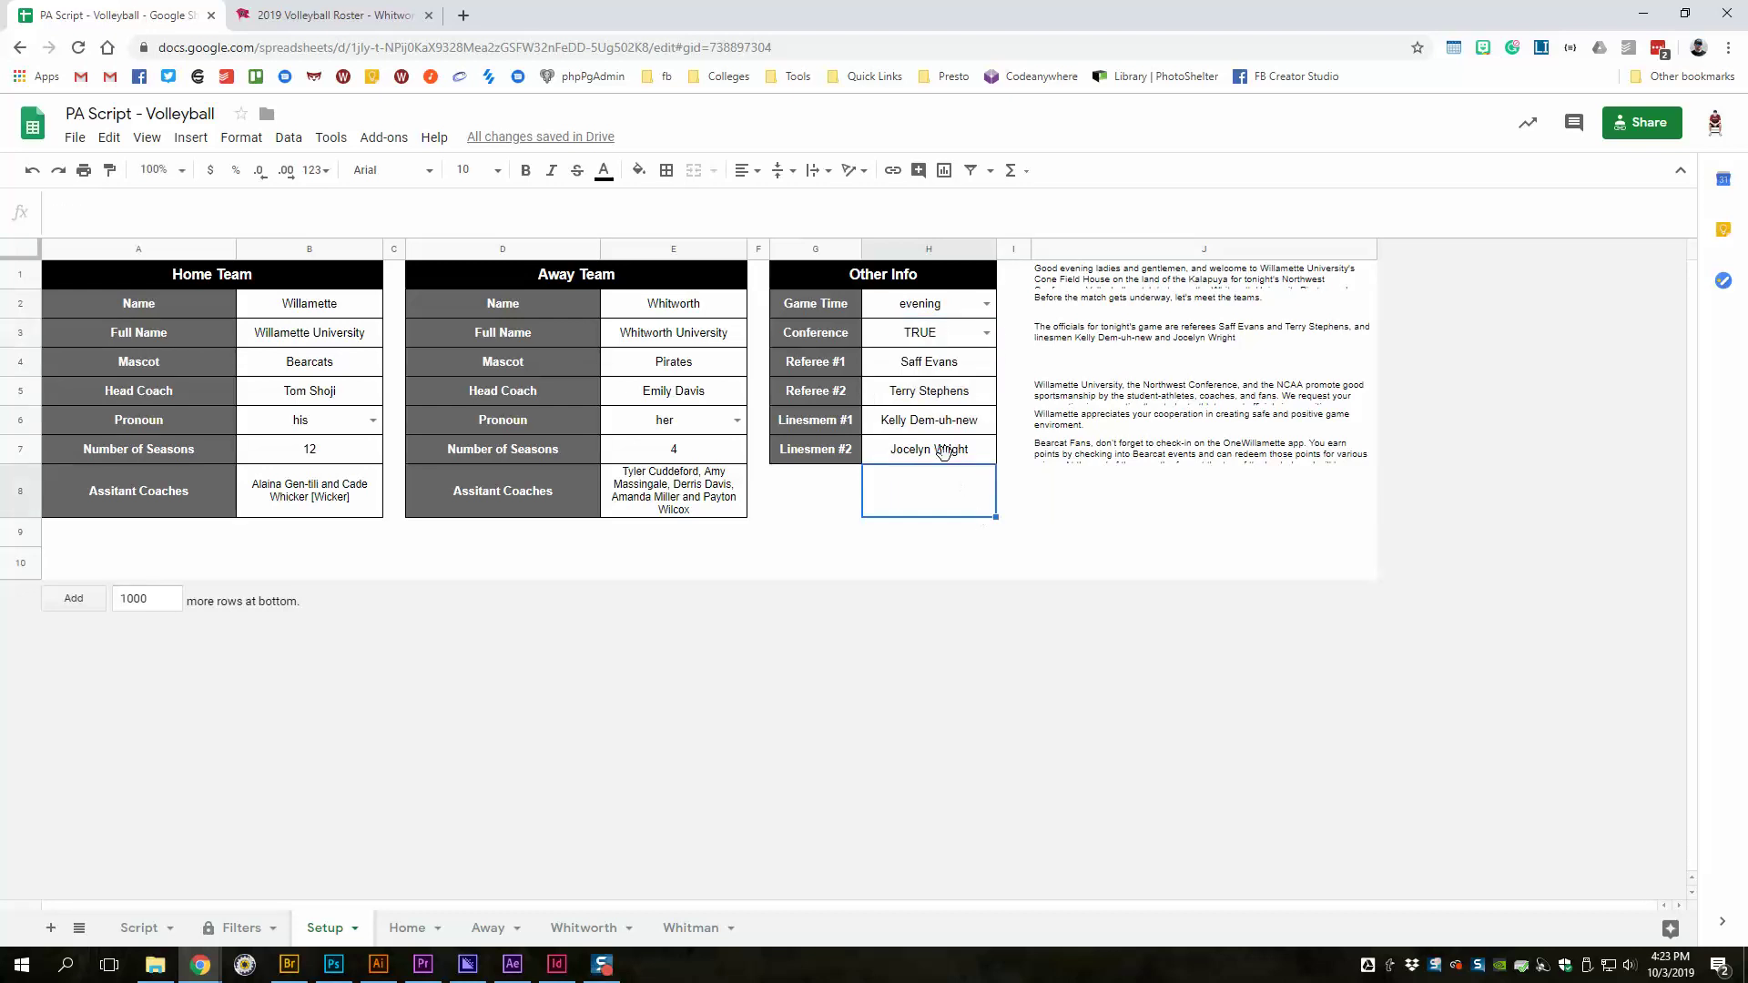
pyautogui.moveTo(933, 364); pyautogui.dragTo(937, 451)
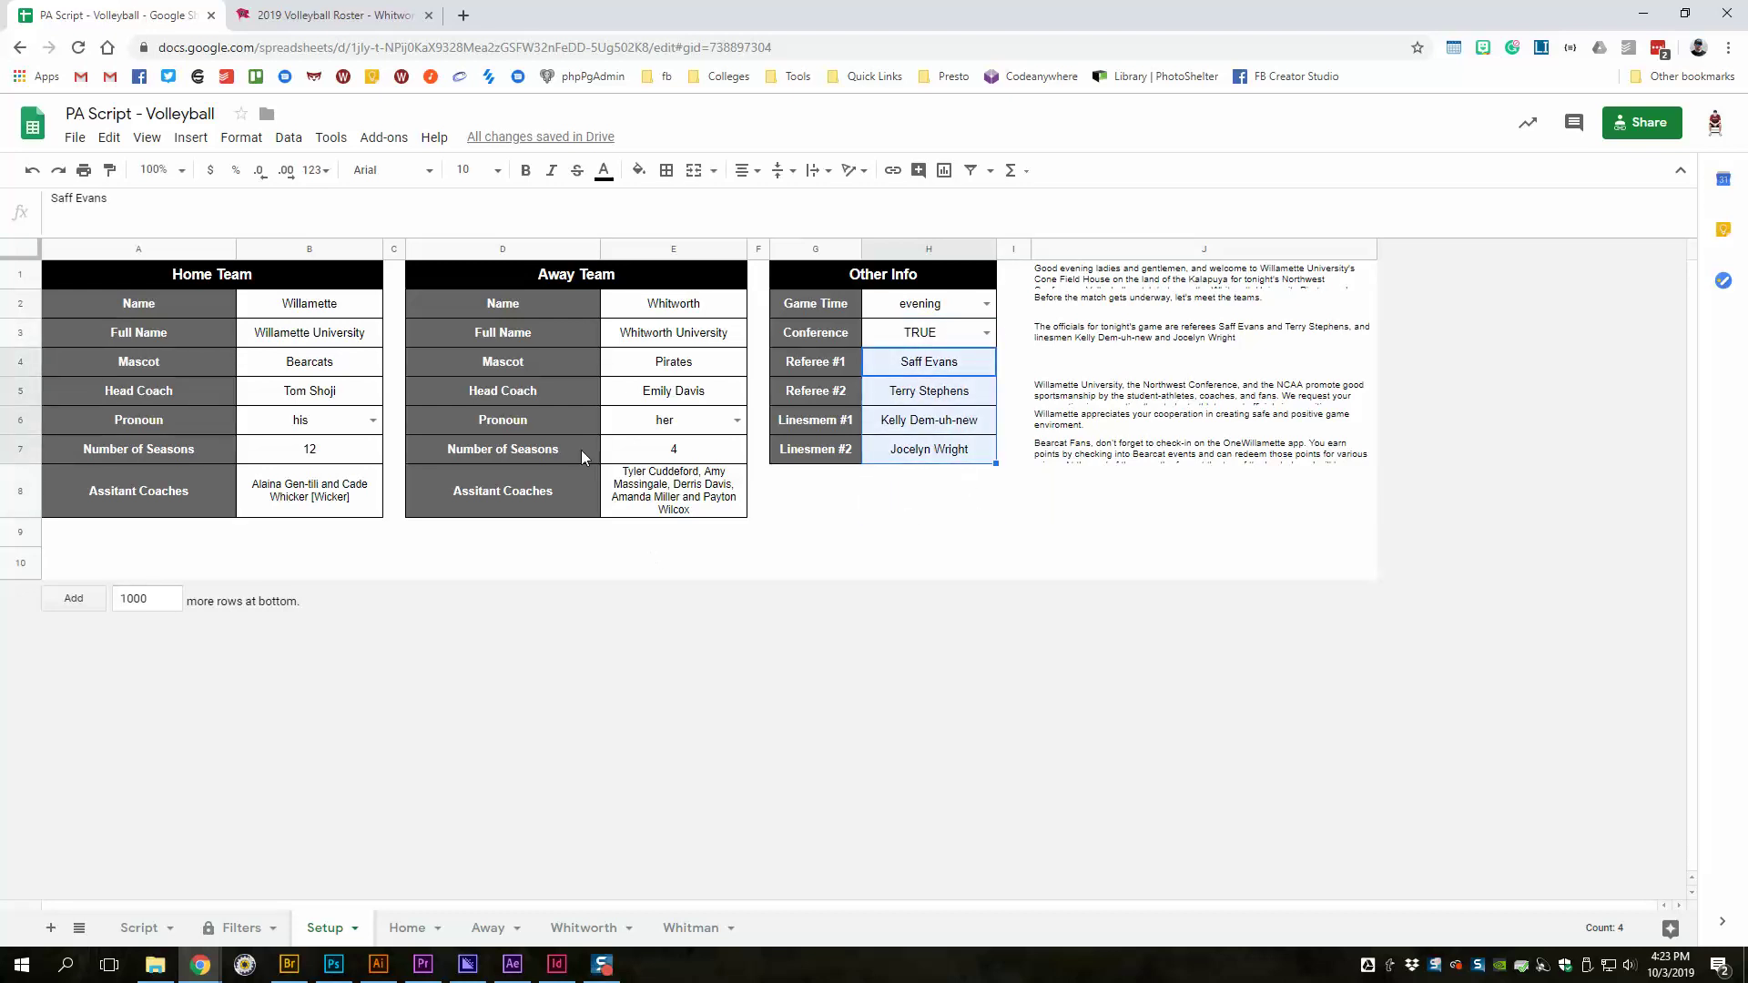
pyautogui.click(1110, 455)
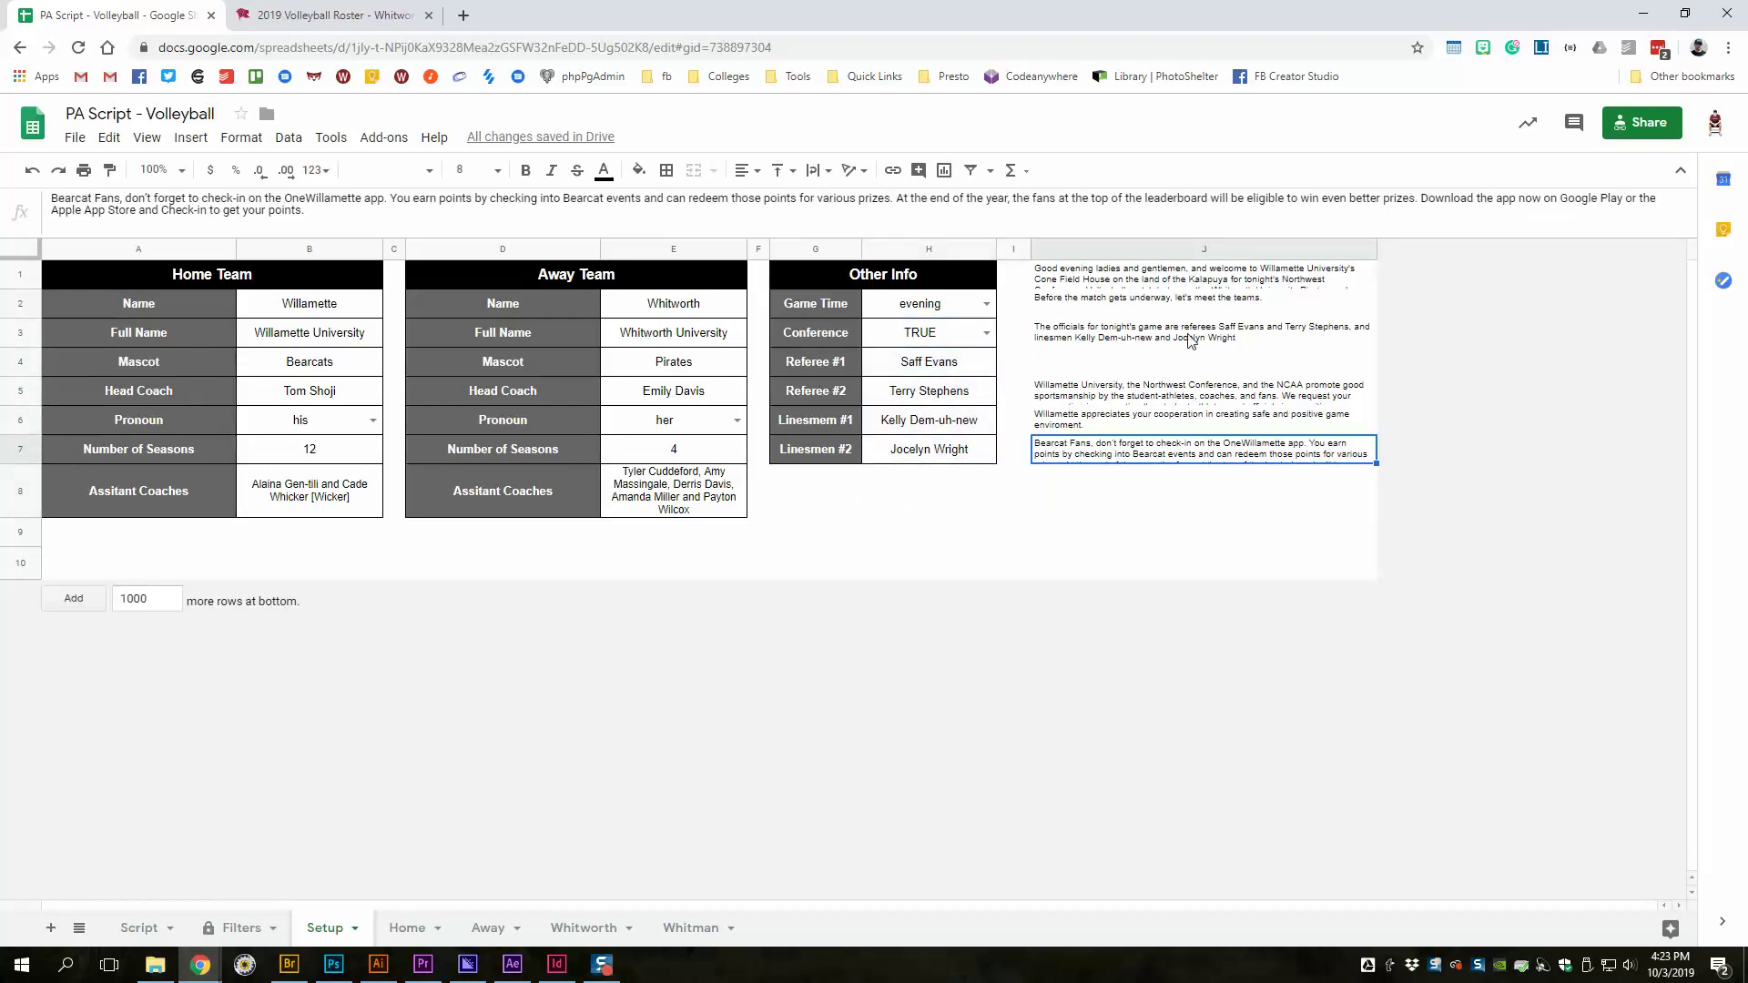
pyautogui.click(1110, 280)
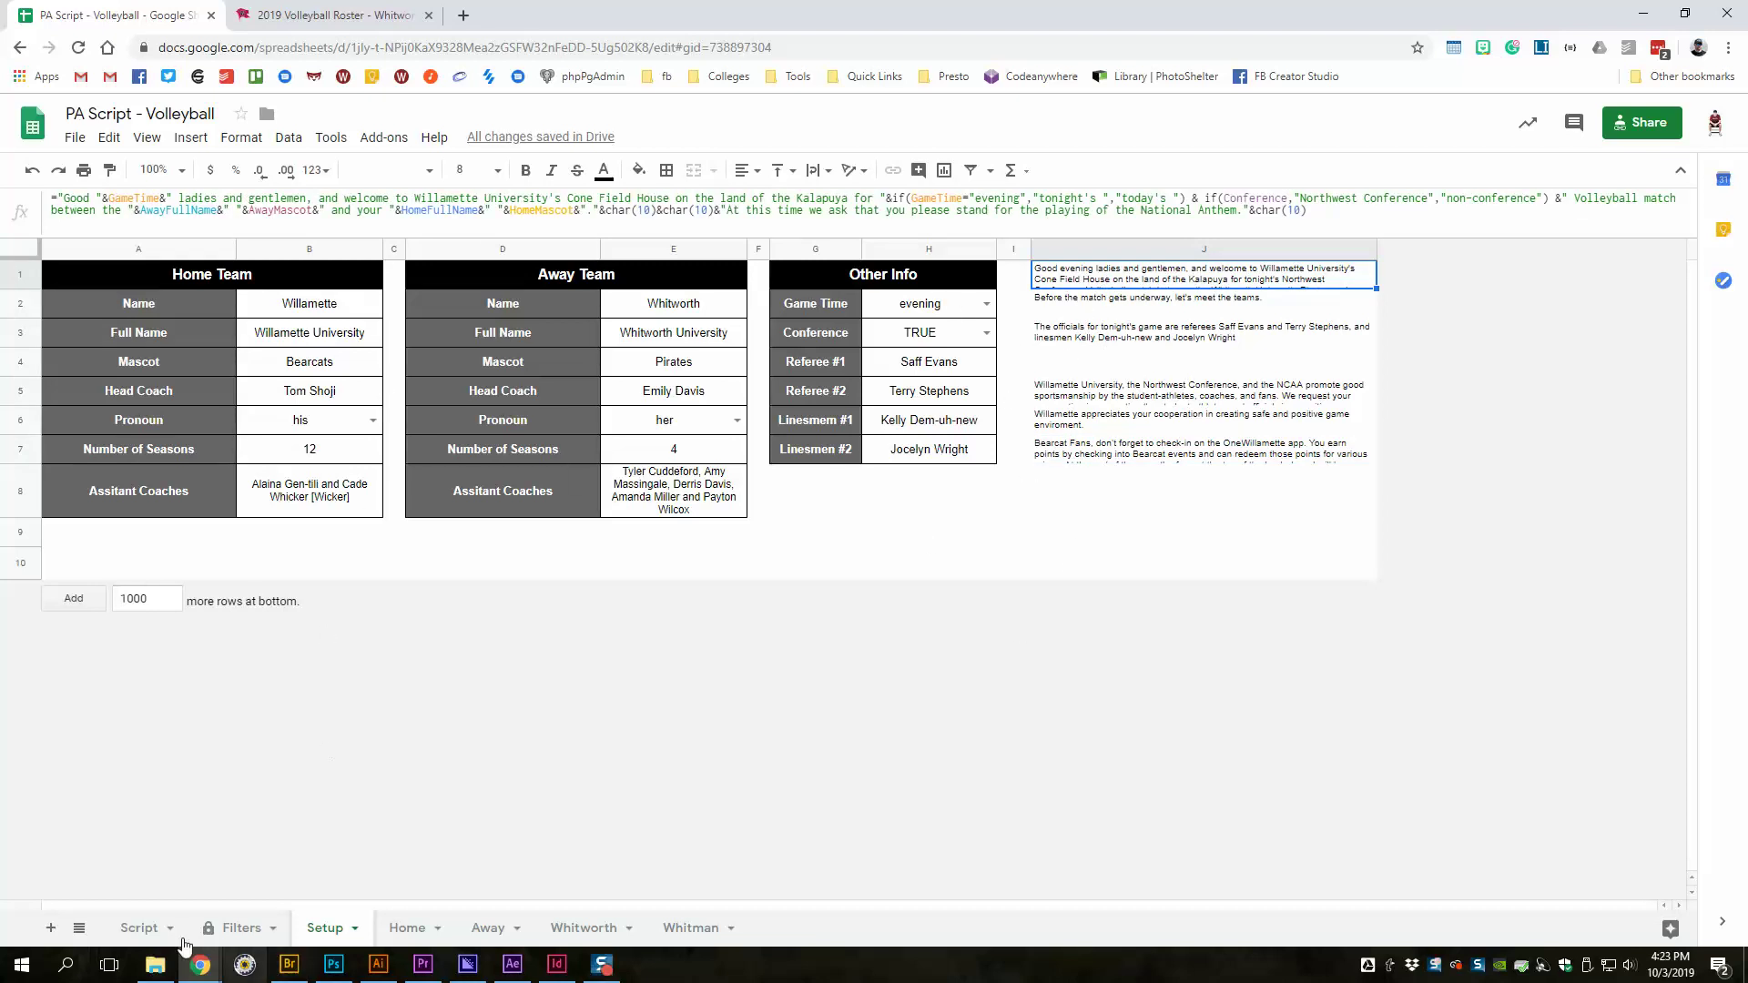
pyautogui.click(815, 563)
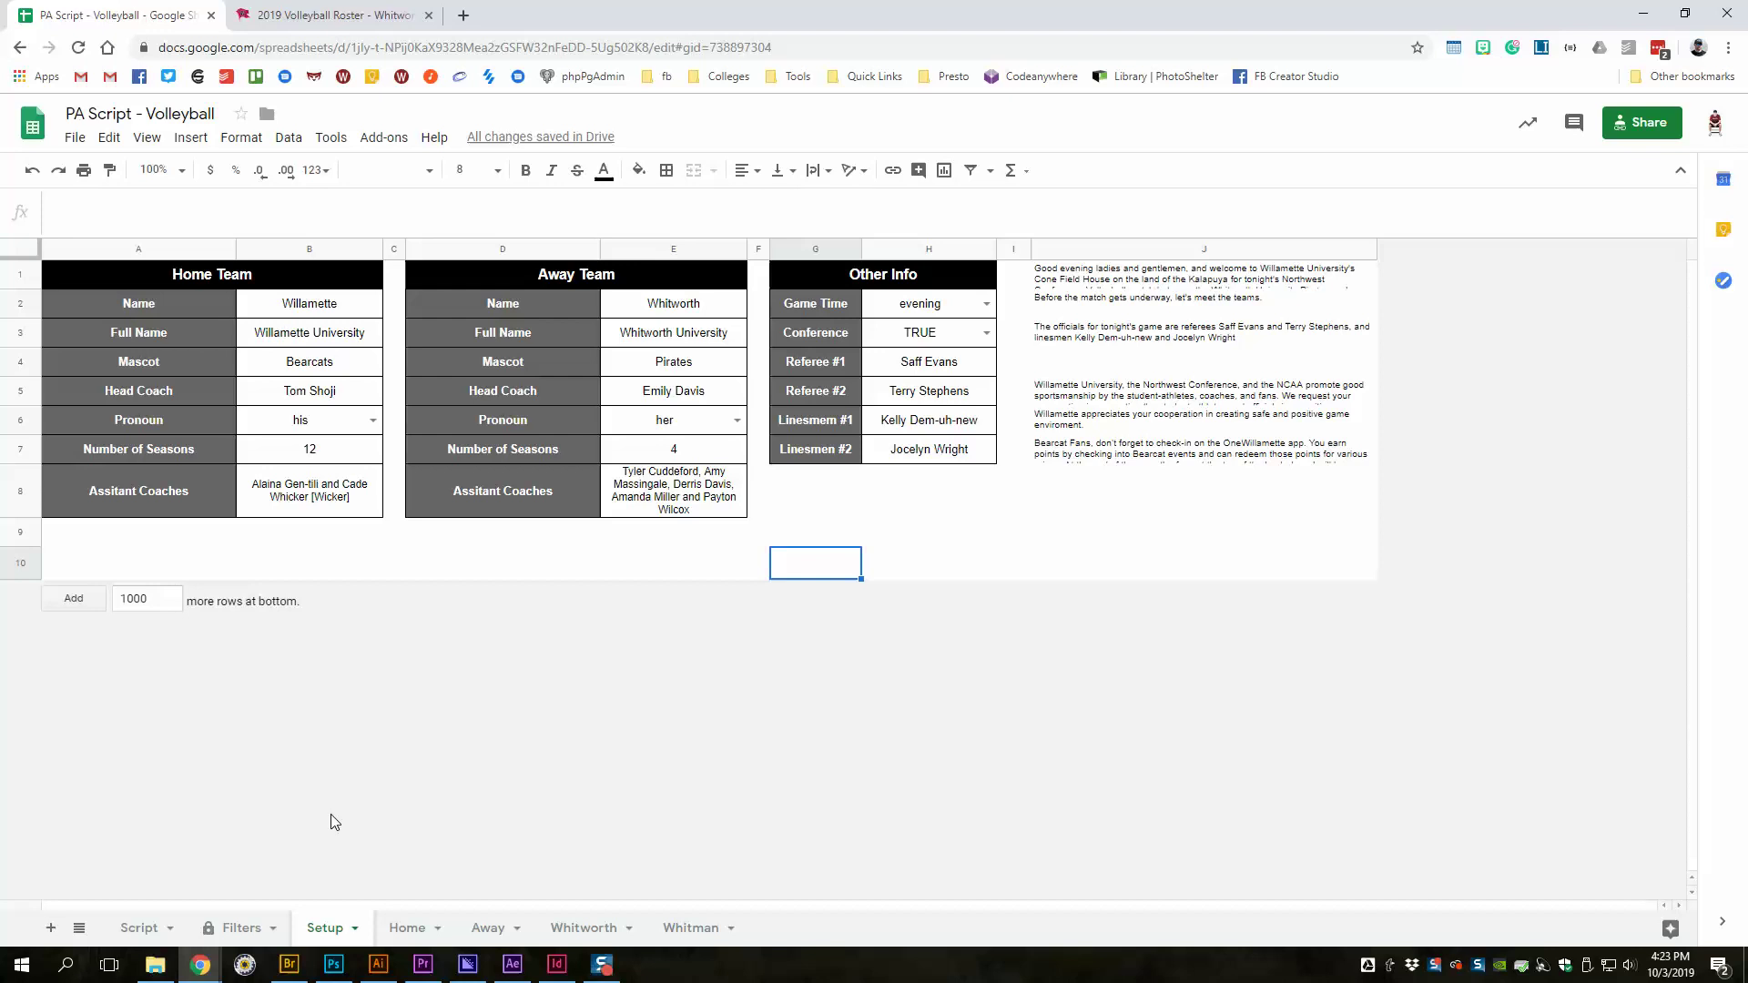
# - Open the Script sheet and preview how the generated announcer script would print
pyautogui.click(139, 927)
pyautogui.click(199, 390)
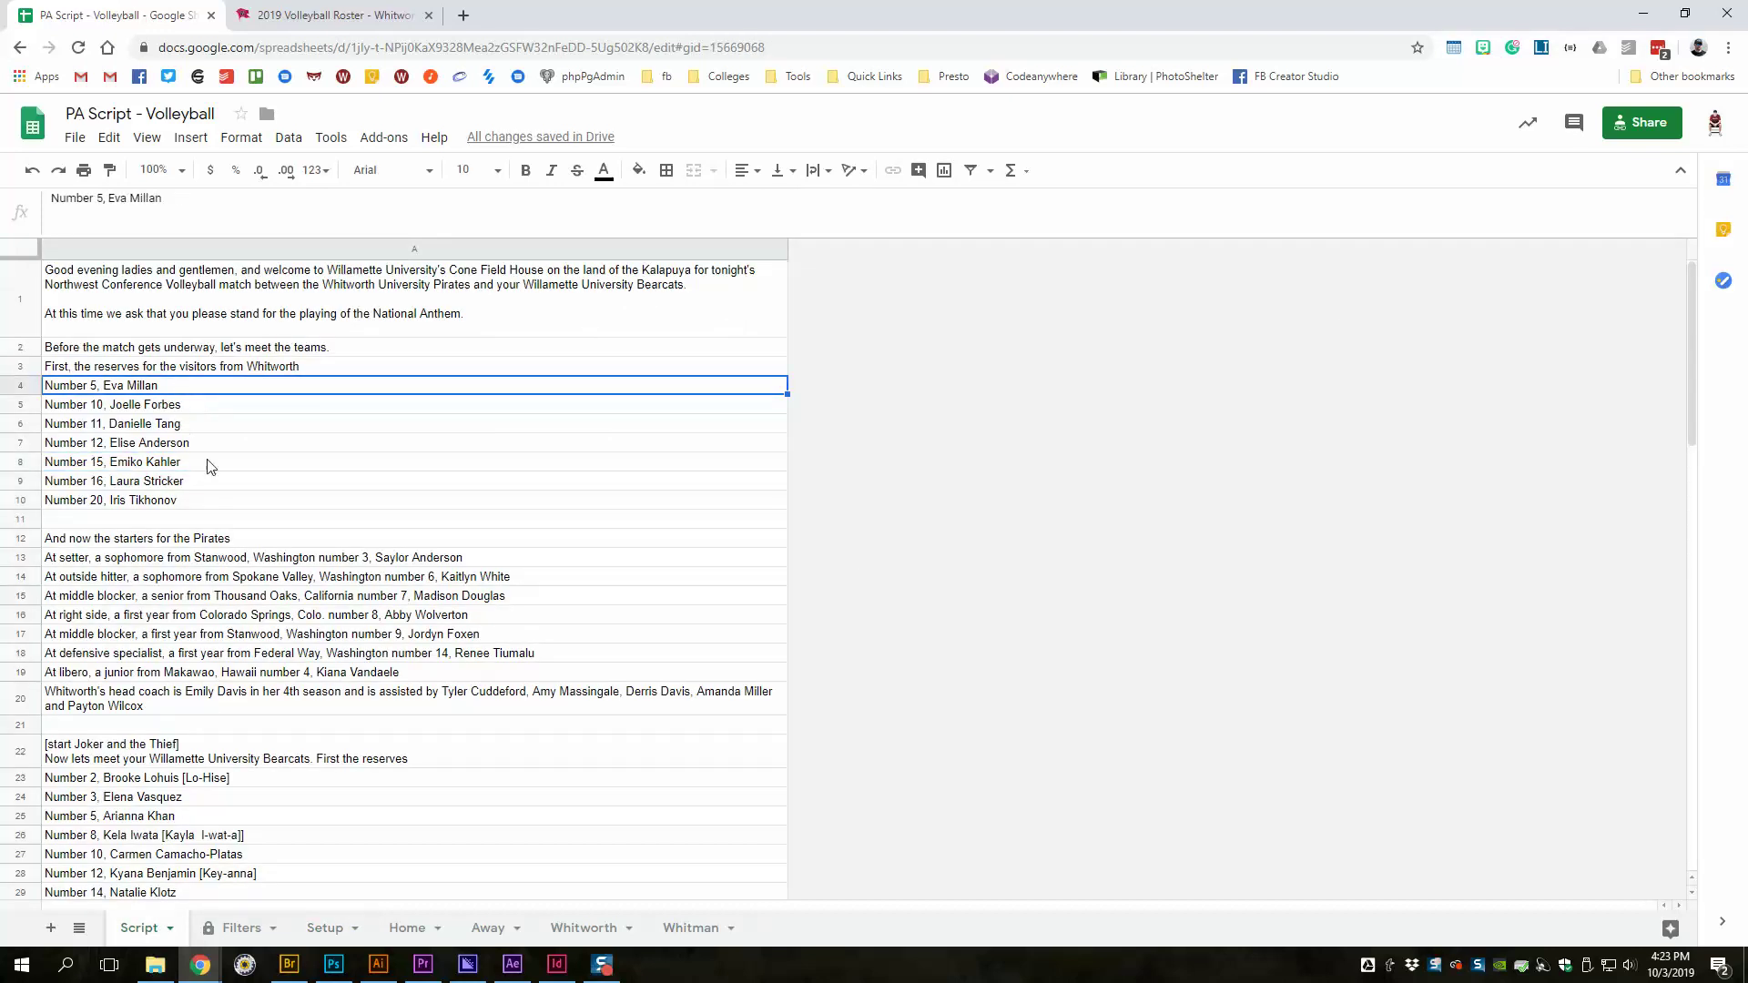
pyautogui.scroll(-2, 257, 559)
pyautogui.hotkey('ctrl', 'p')
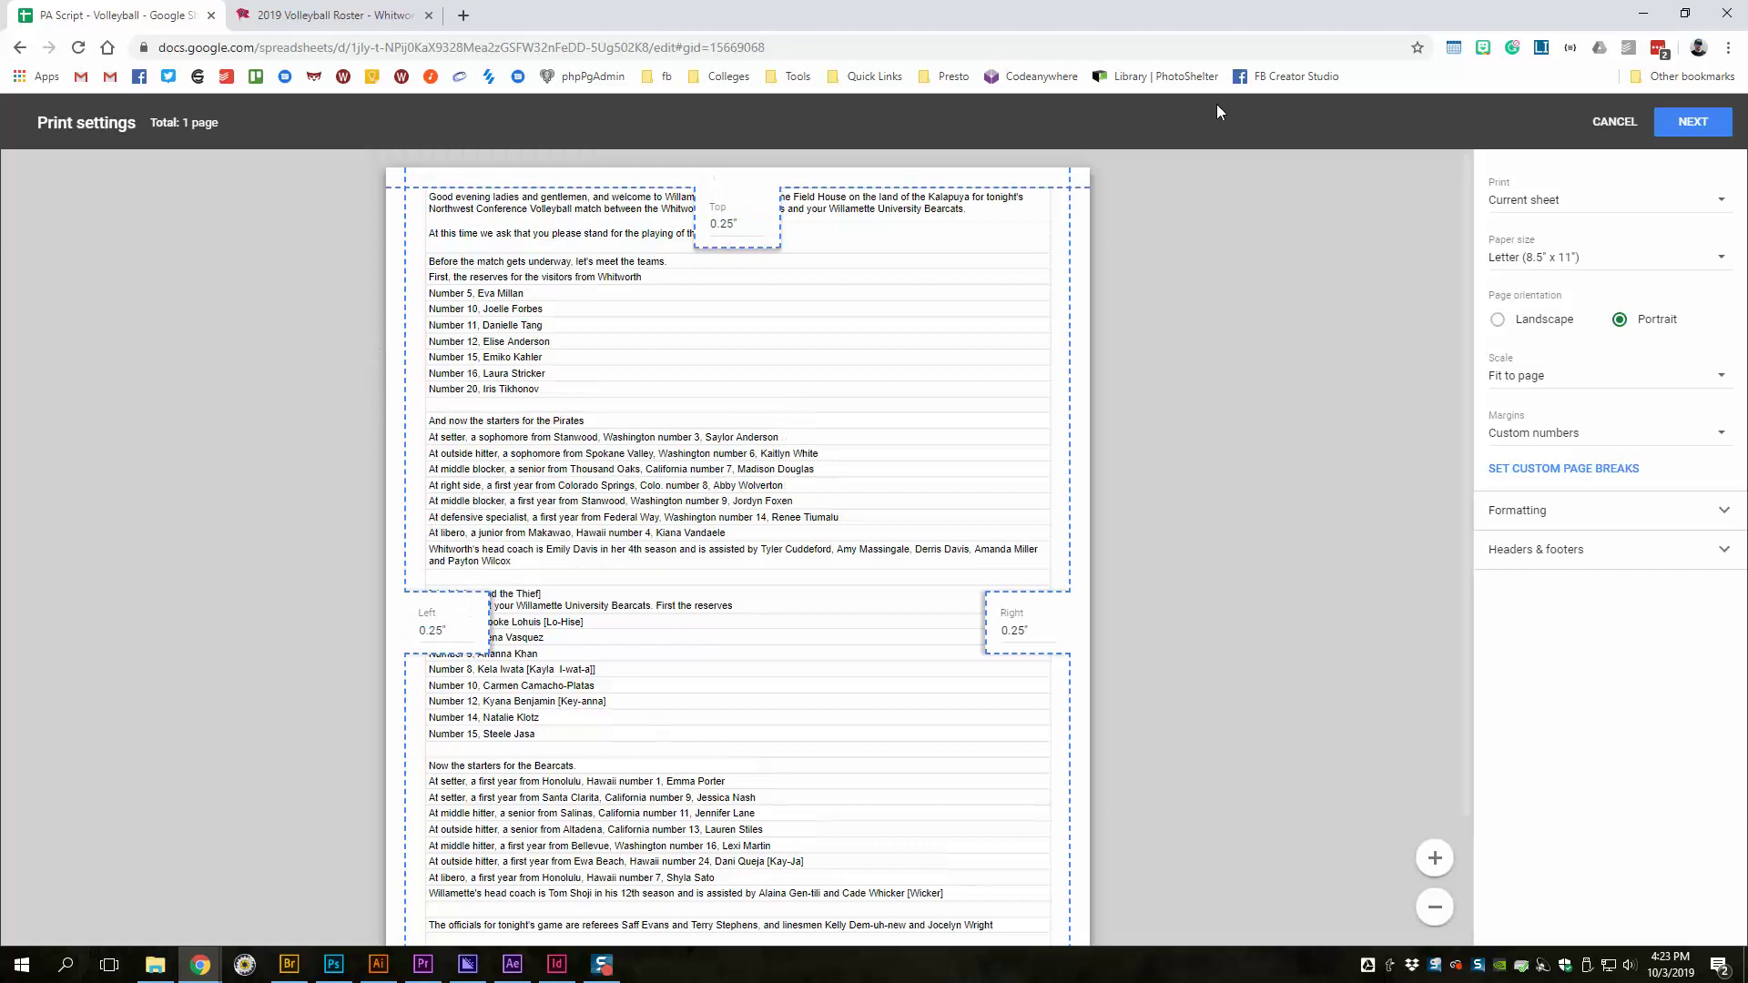
pyautogui.click(1614, 121)
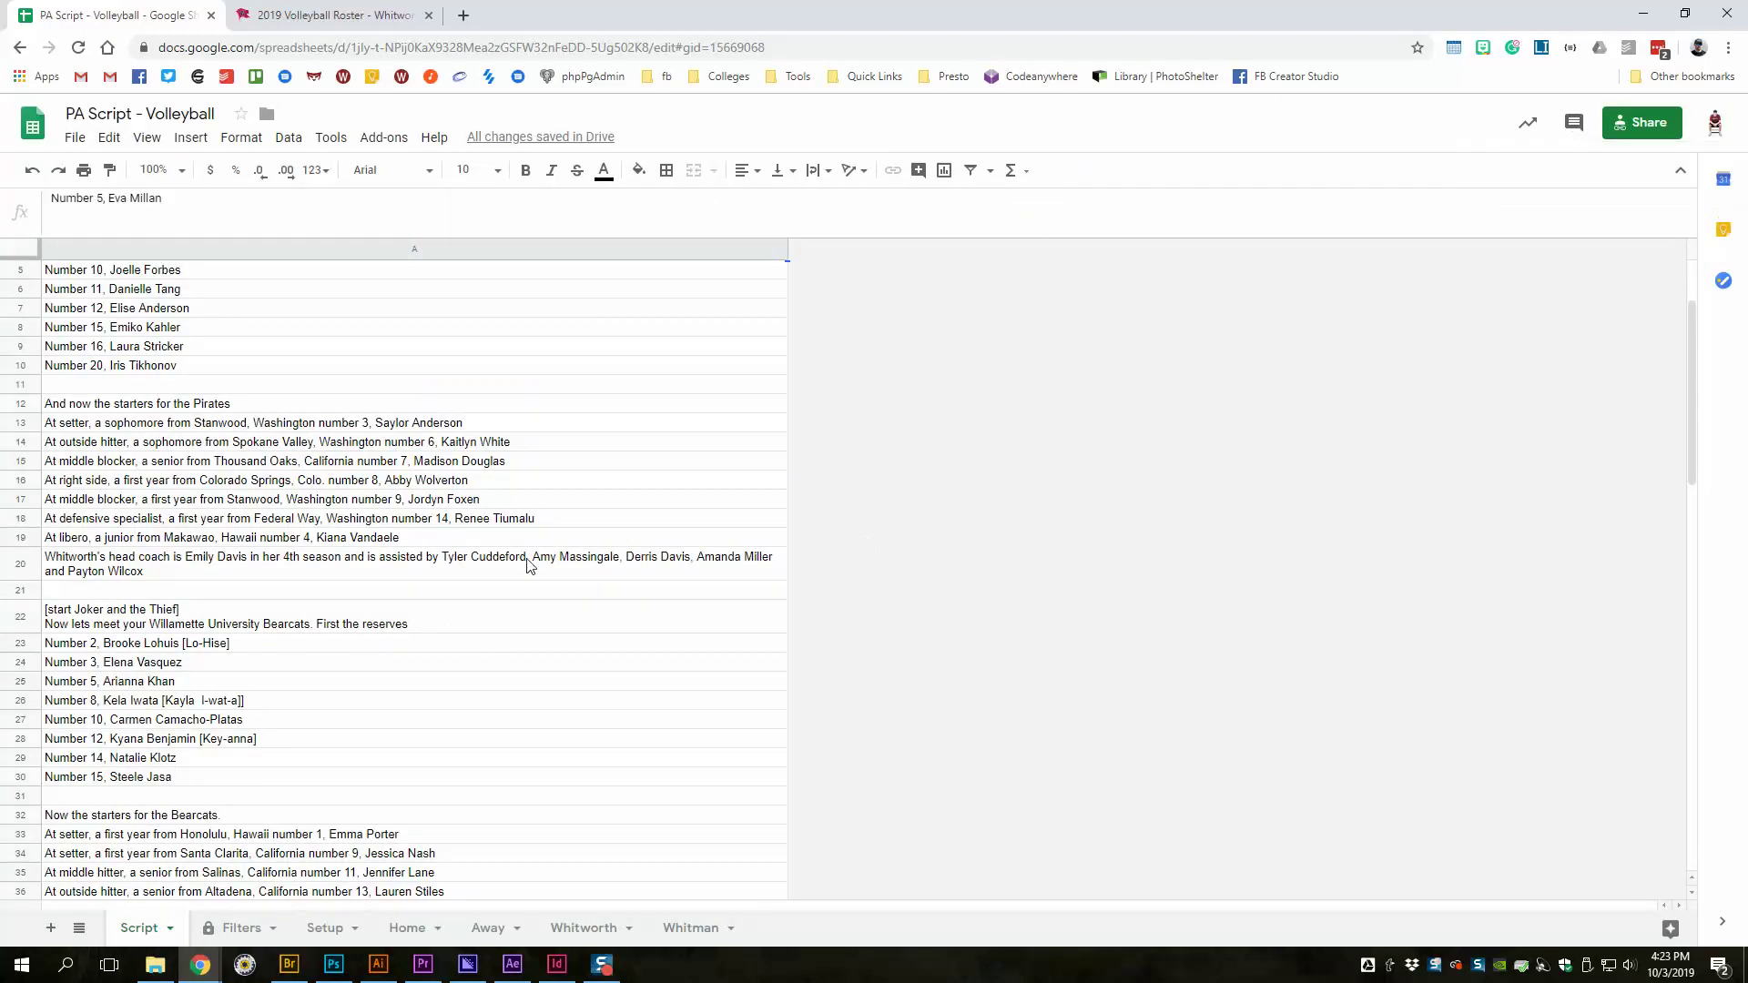
# - Scroll through the generated Whitworth versus Willamette script to review it
pyautogui.scroll(-2, 206, 685)
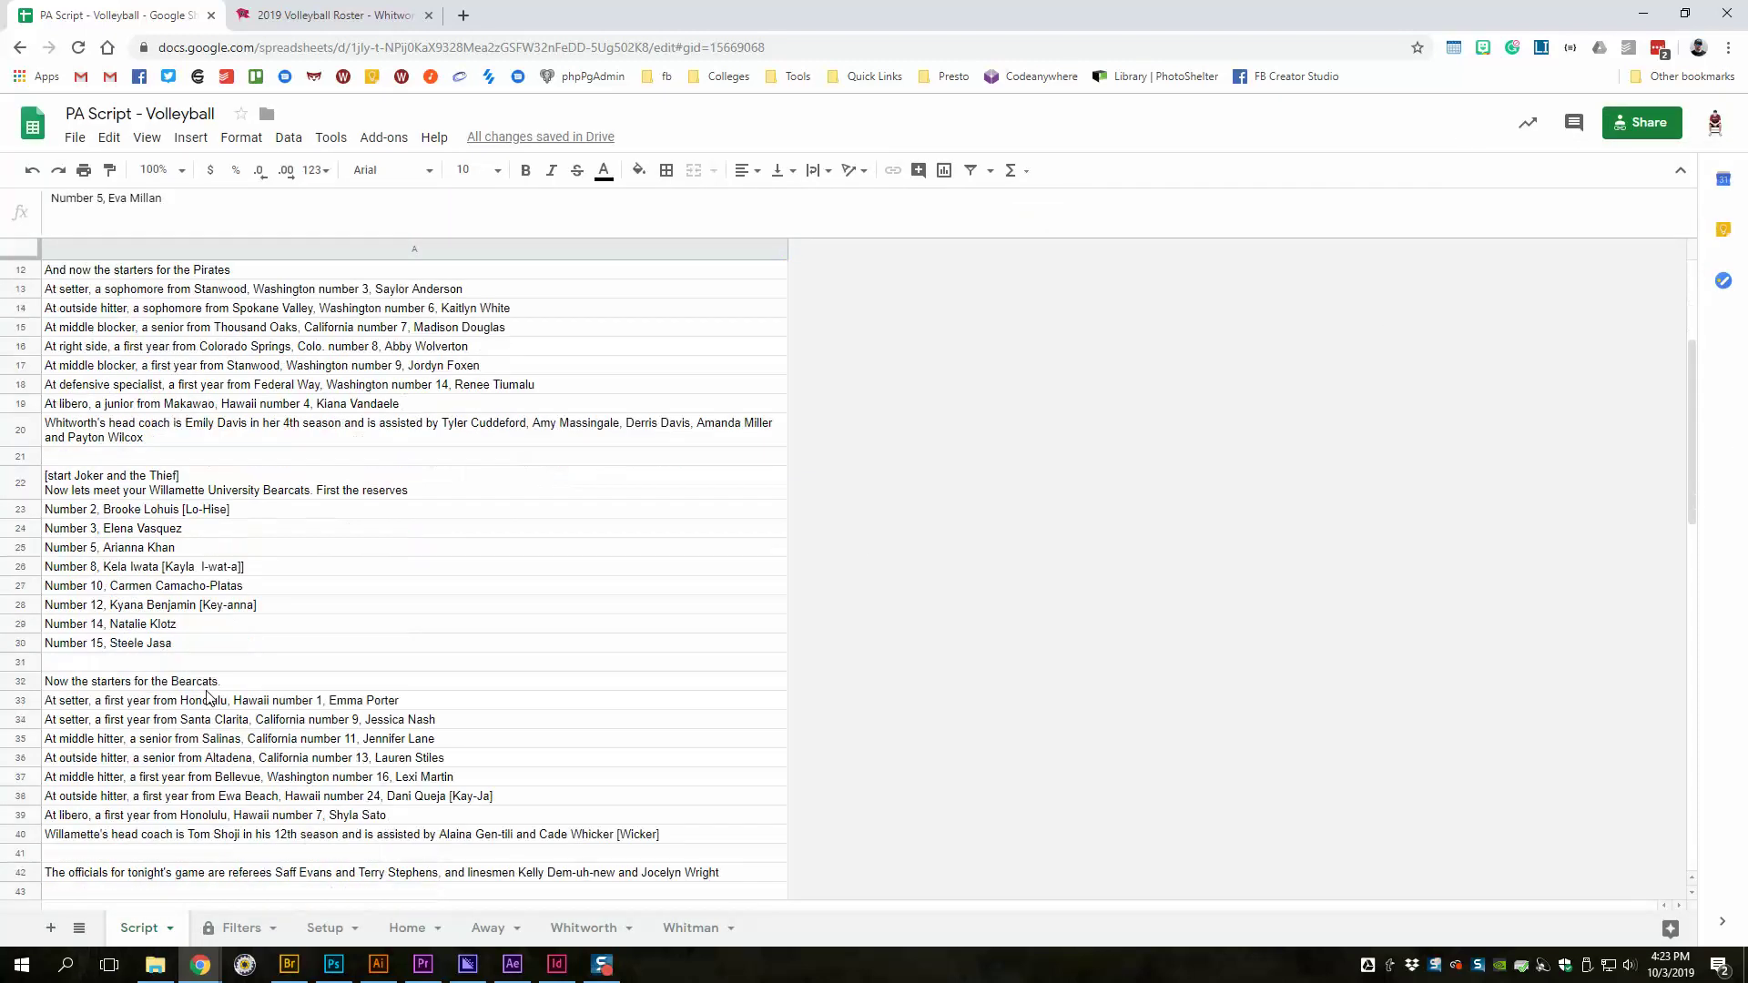
pyautogui.scroll(-3, 206, 687)
pyautogui.scroll(-1, 208, 694)
pyautogui.scroll(1, 210, 697)
pyautogui.scroll(2, 273, 673)
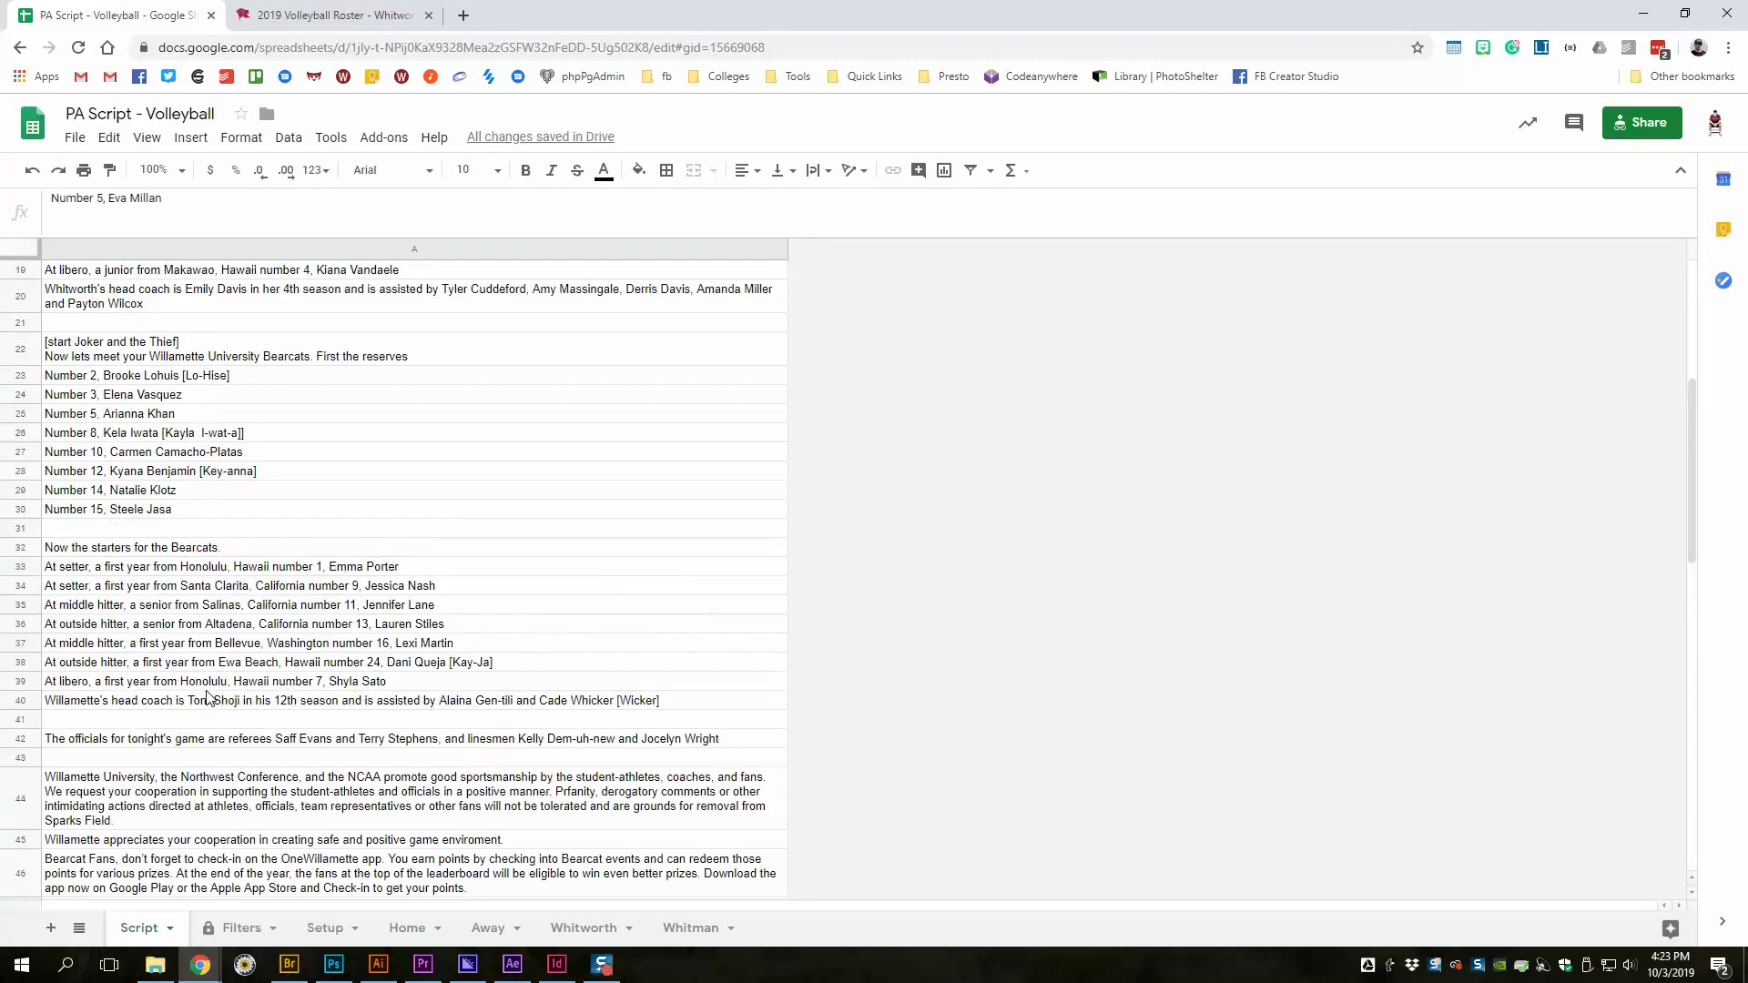
pyautogui.scroll(-2, 409, 646)
pyautogui.scroll(3, 564, 624)
pyautogui.scroll(1, 699, 605)
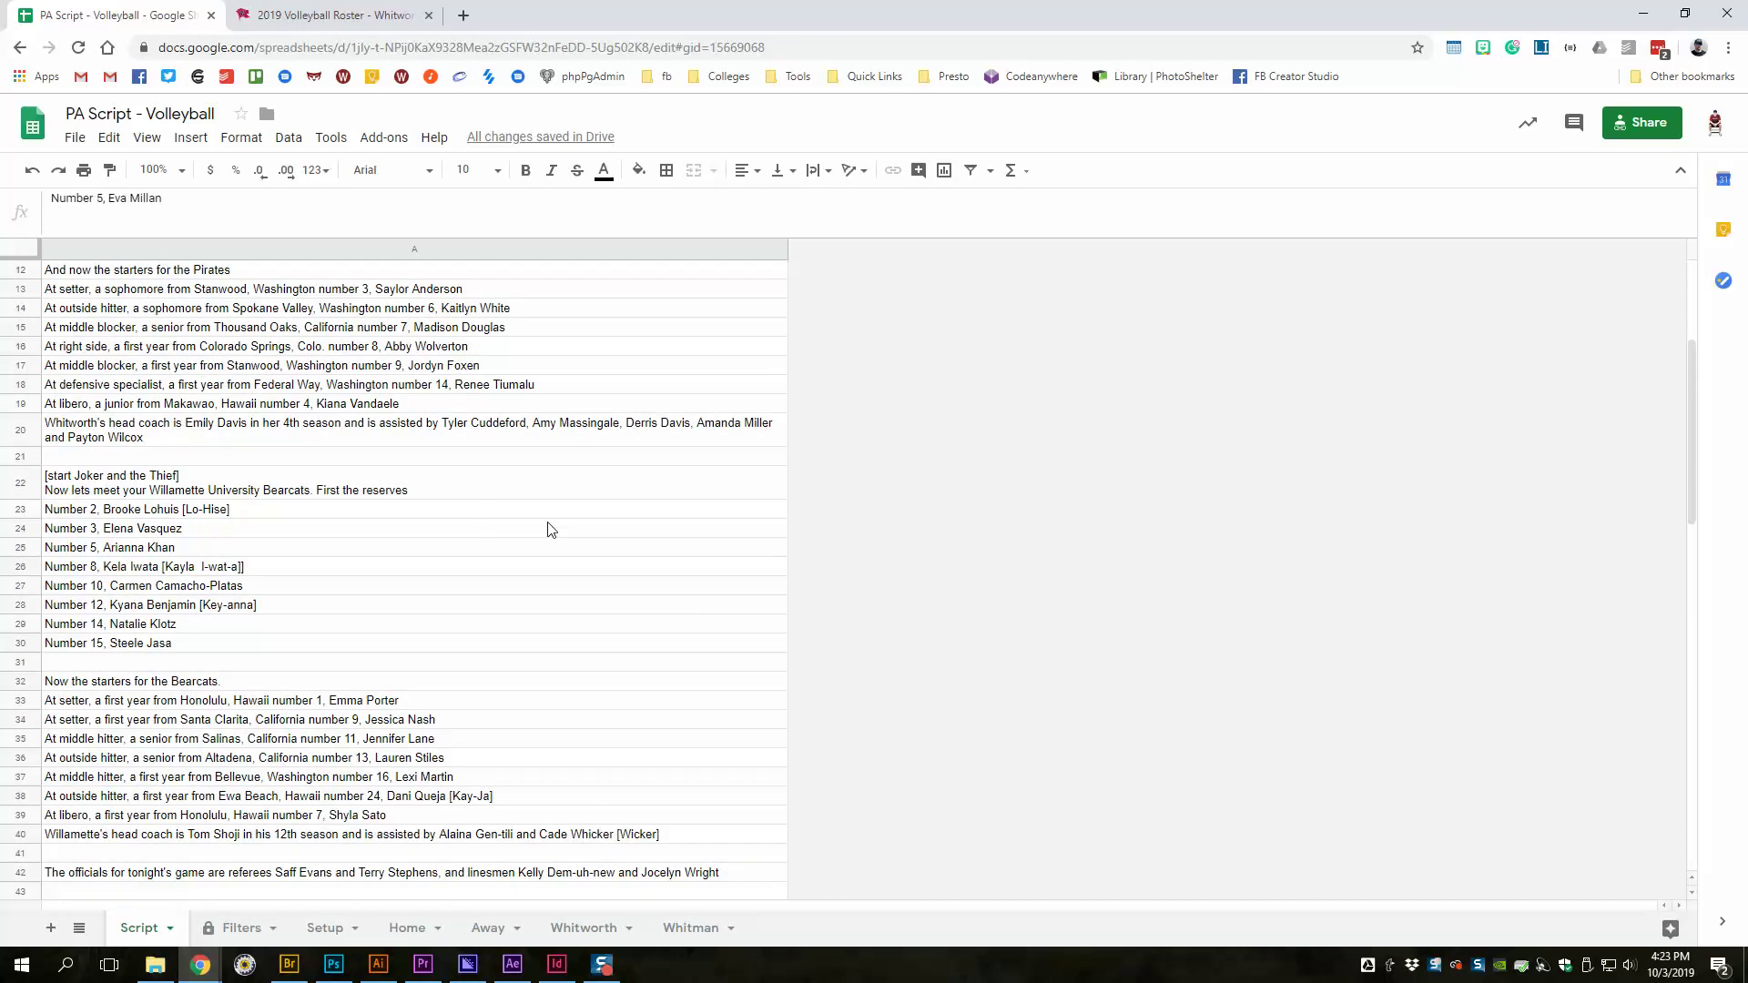
pyautogui.scroll(1, 410, 499)
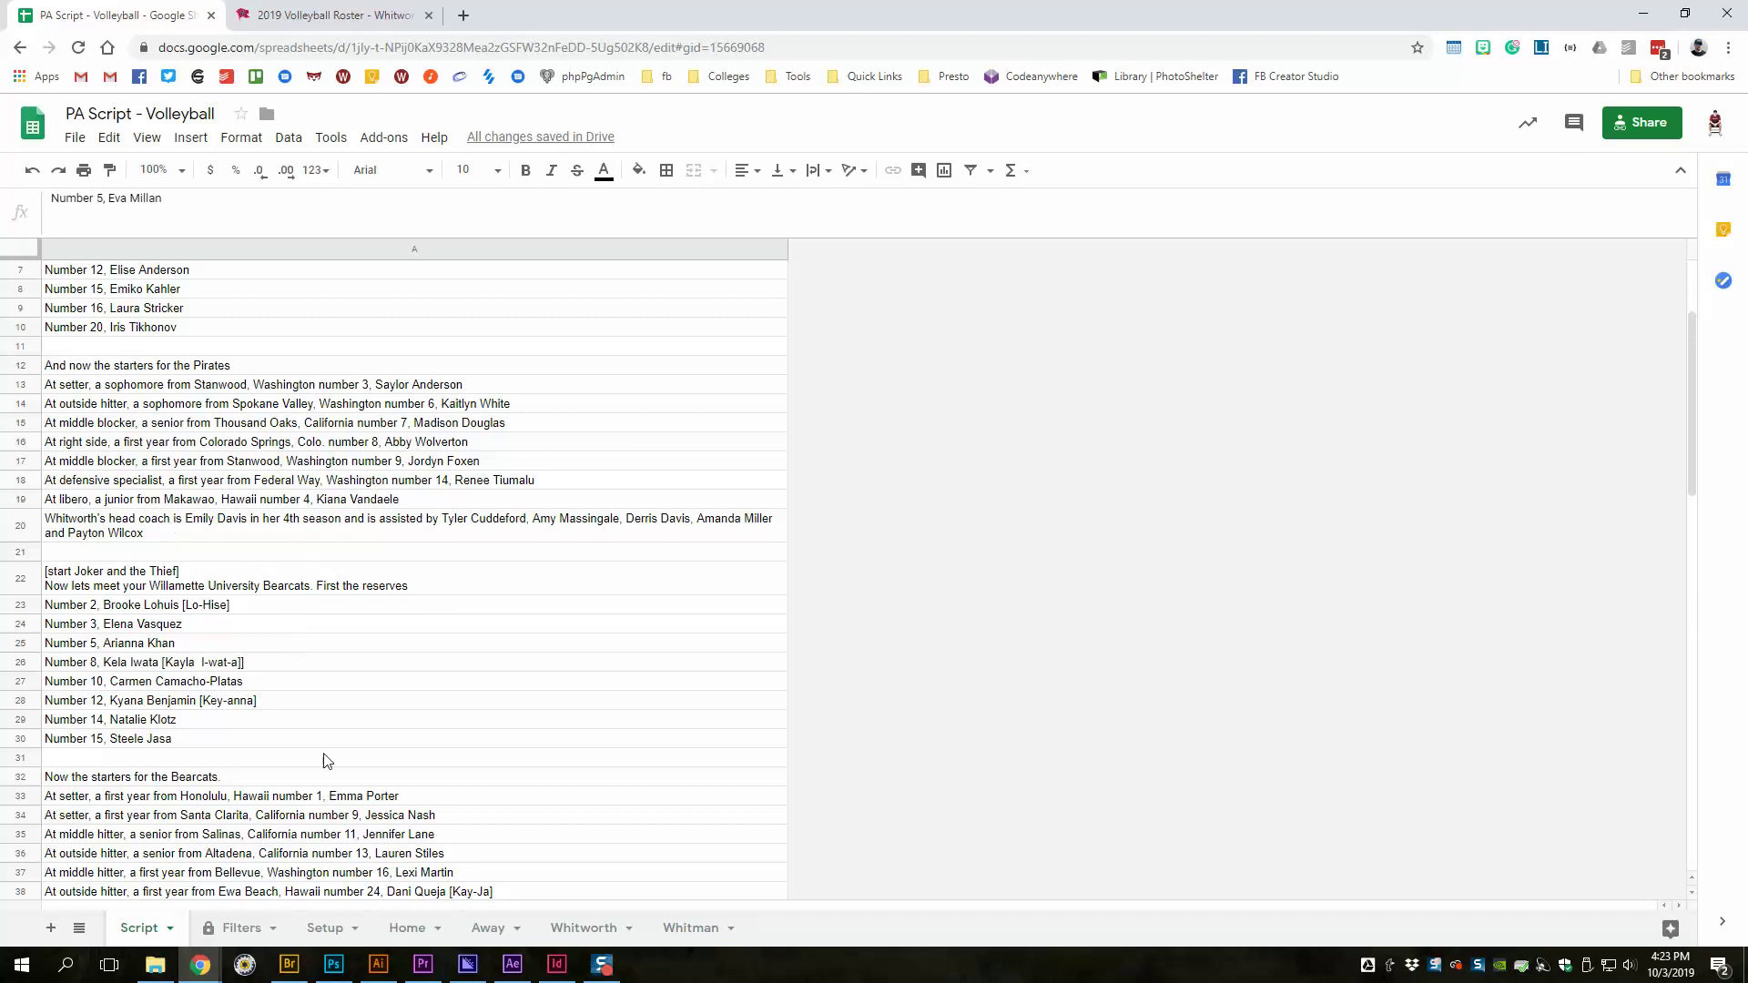
pyautogui.scroll(-2, 329, 764)
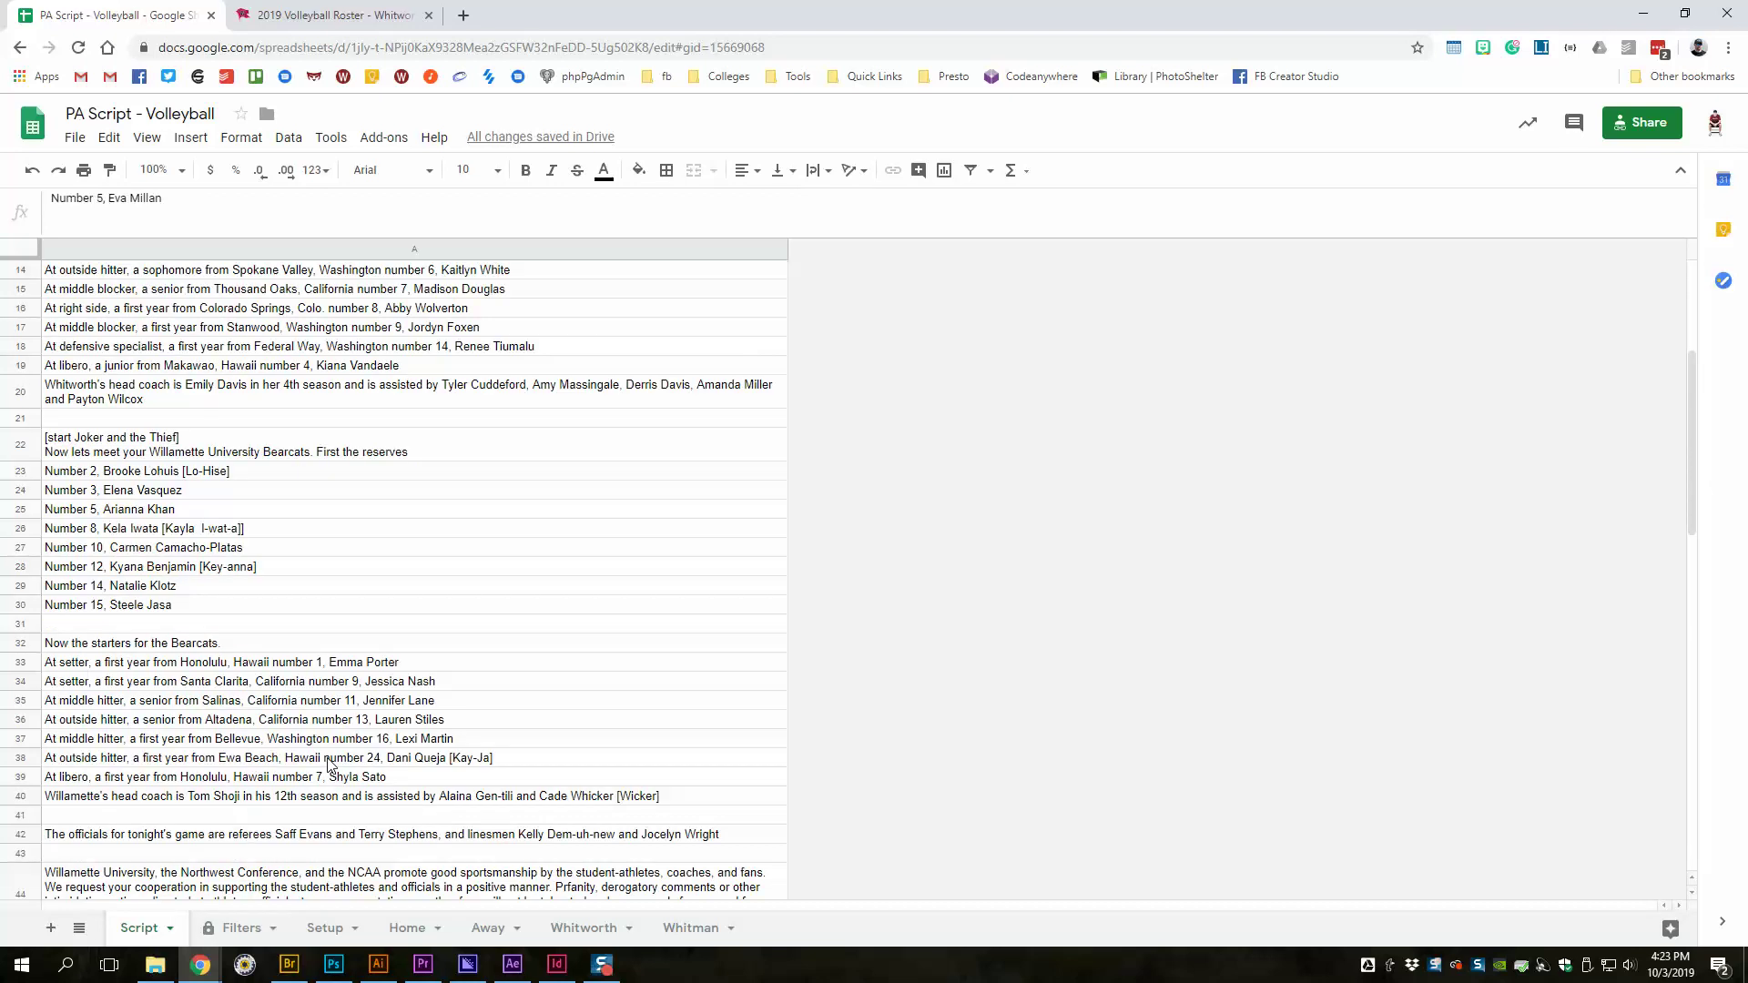